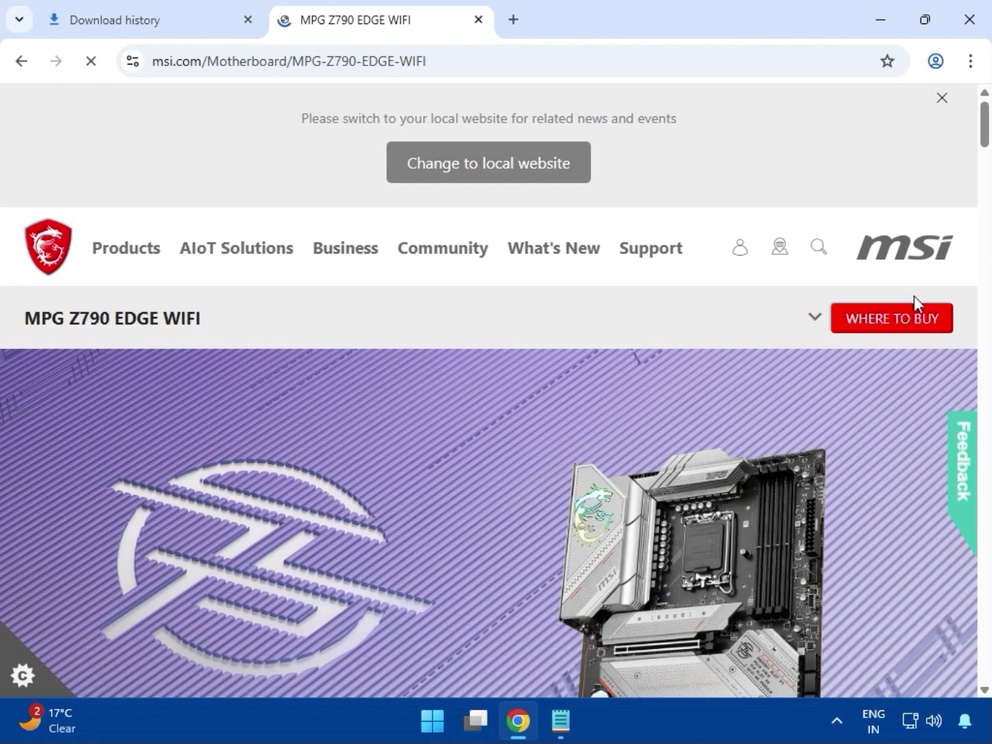
# - Open the support page of the MPG Z790 EDGE WIFI motherboard and choose its Drivers & Downloads section
pyautogui.click(814, 319)
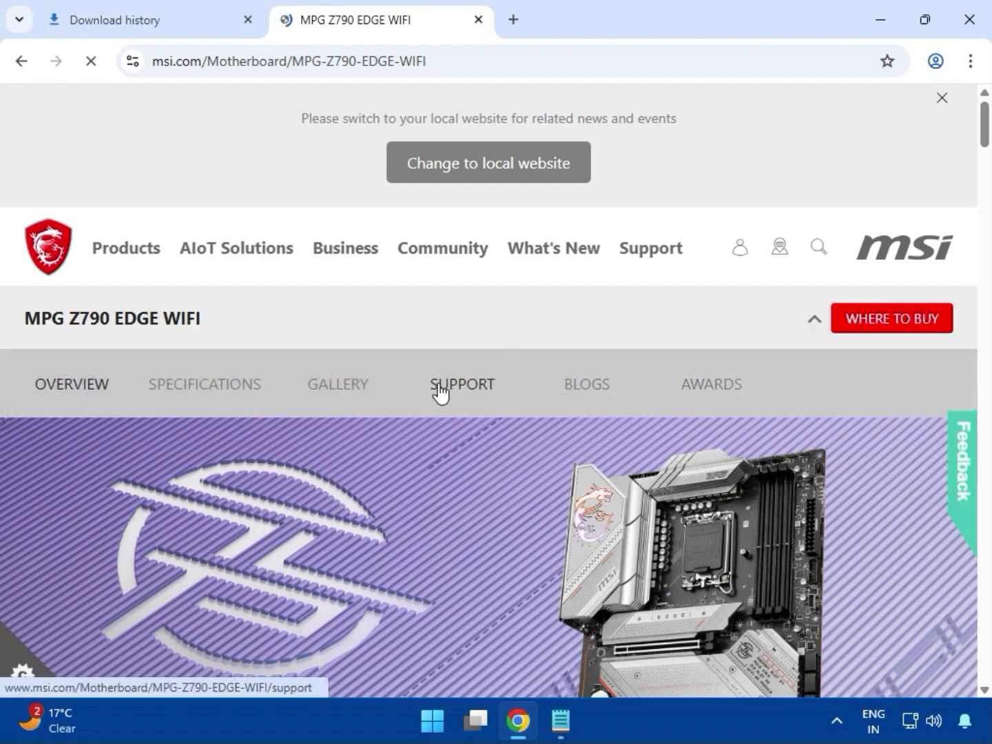
pyautogui.click(441, 391)
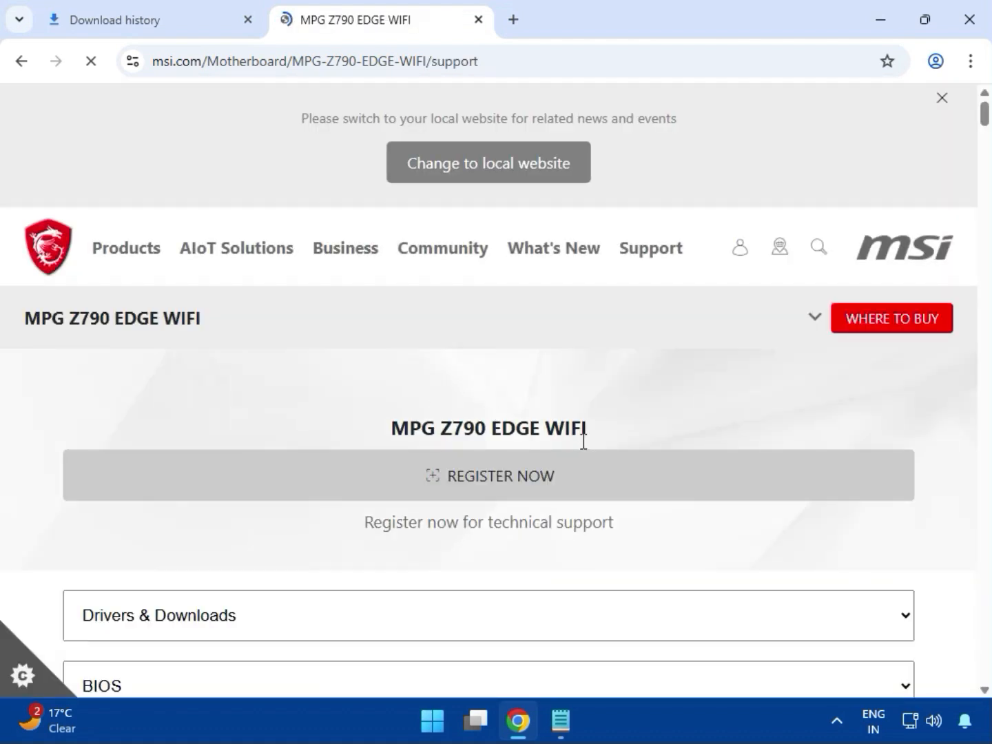
pyautogui.scroll(-1, 637, 474)
pyautogui.scroll(-3, 357, 471)
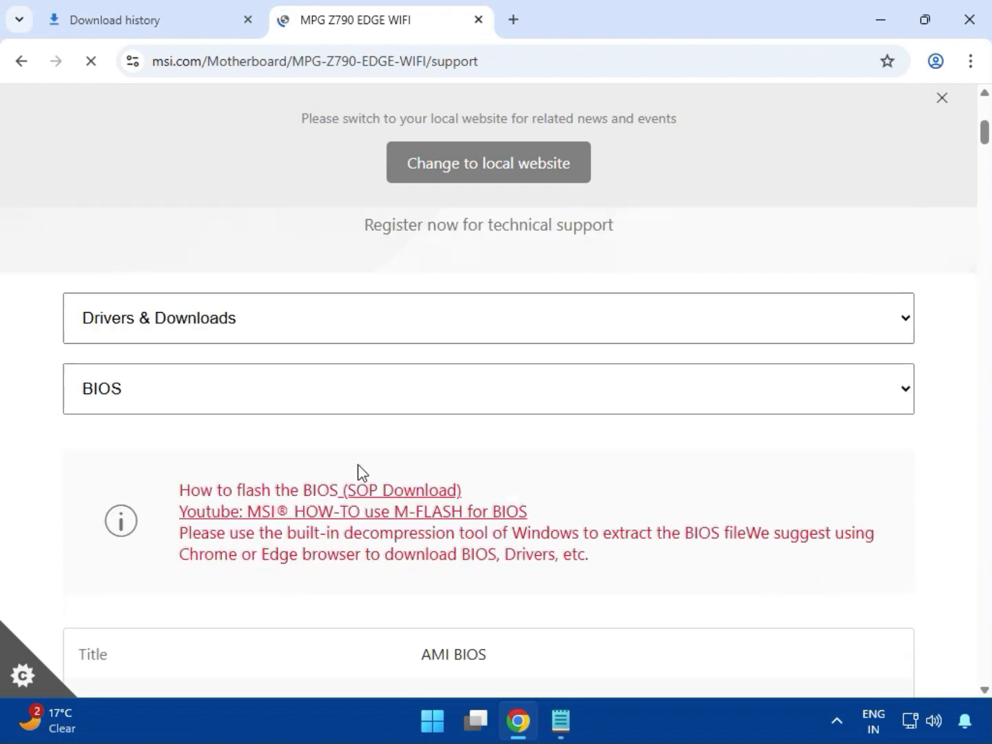
pyautogui.click(145, 337)
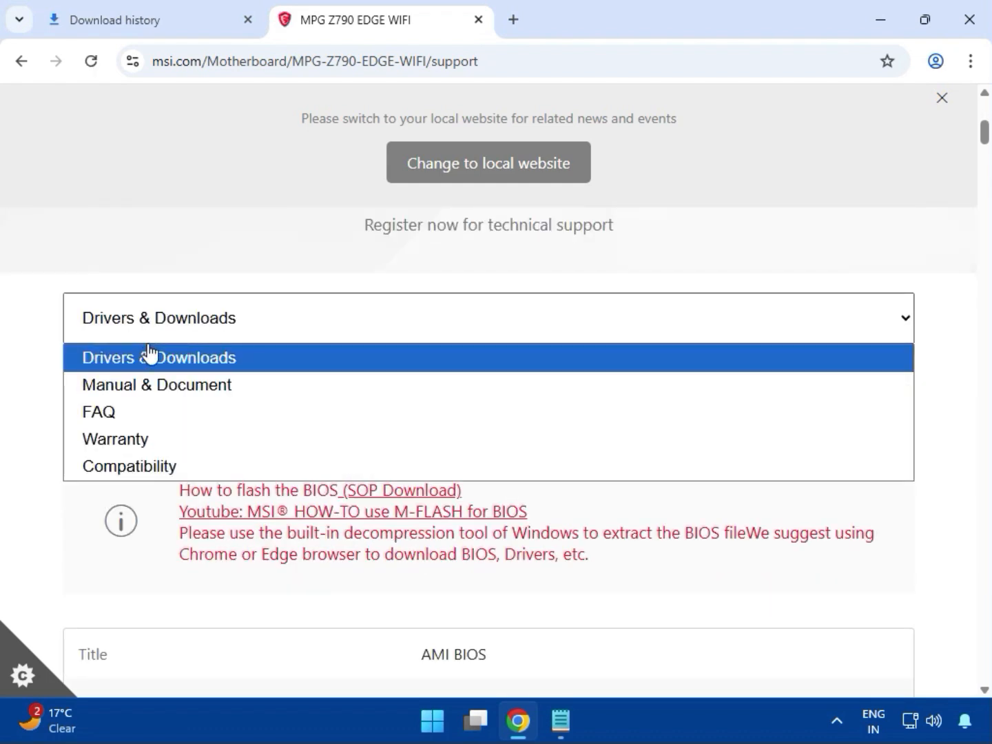
pyautogui.click(149, 356)
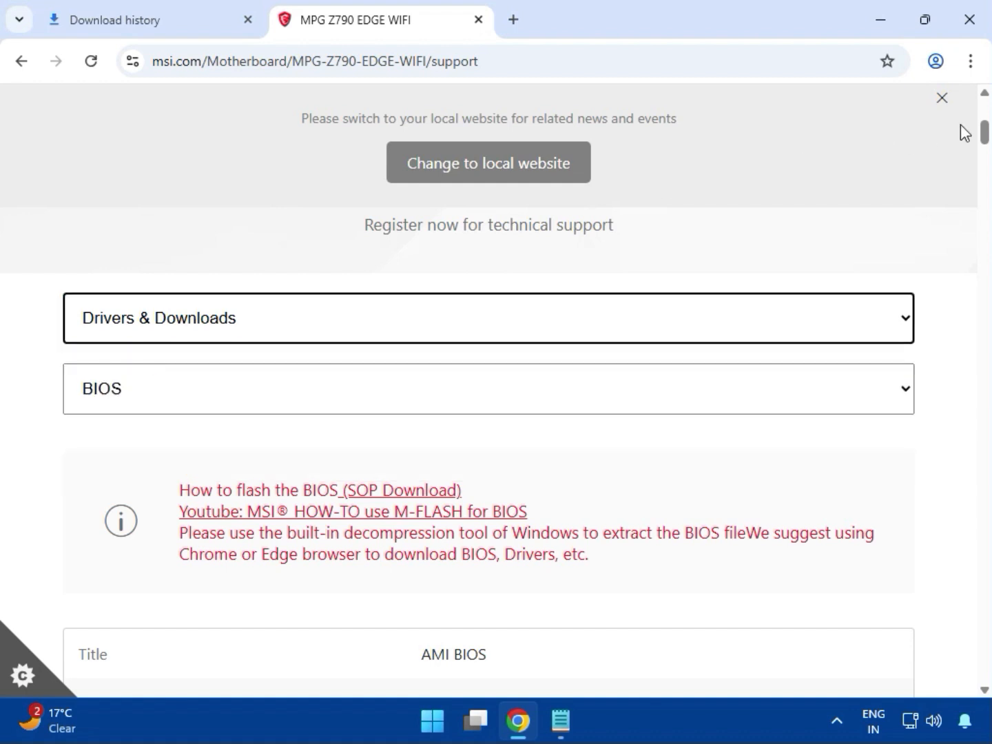
# - Dismiss the local website notice and list the Driver downloads for the Win11 64 operating system
pyautogui.click(942, 100)
pyautogui.click(113, 397)
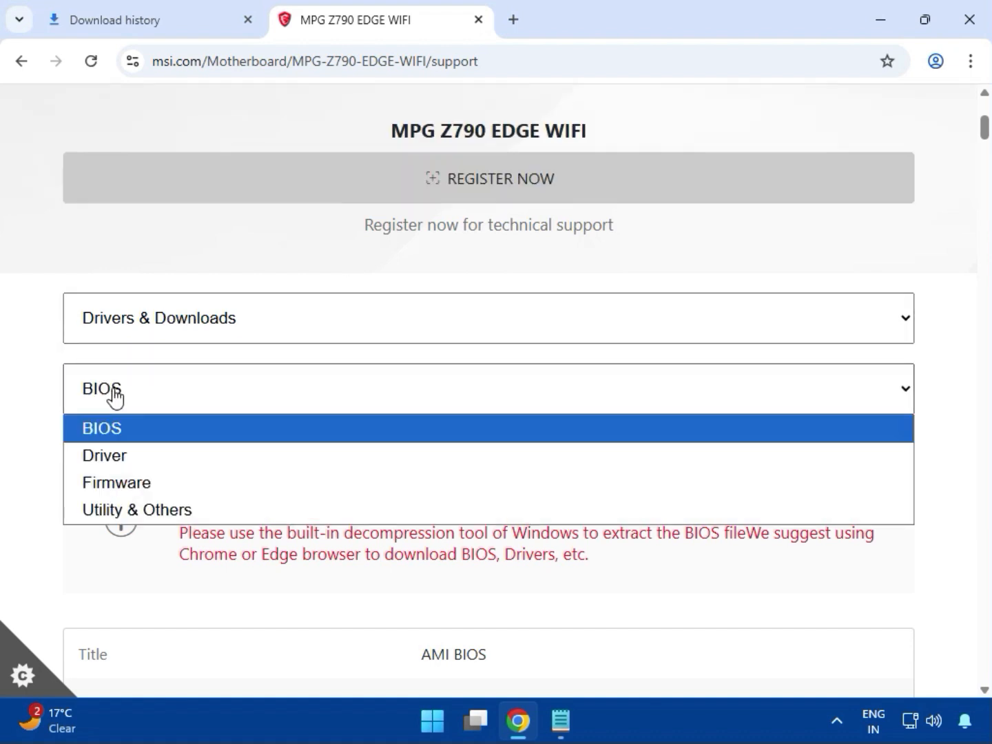
pyautogui.click(121, 454)
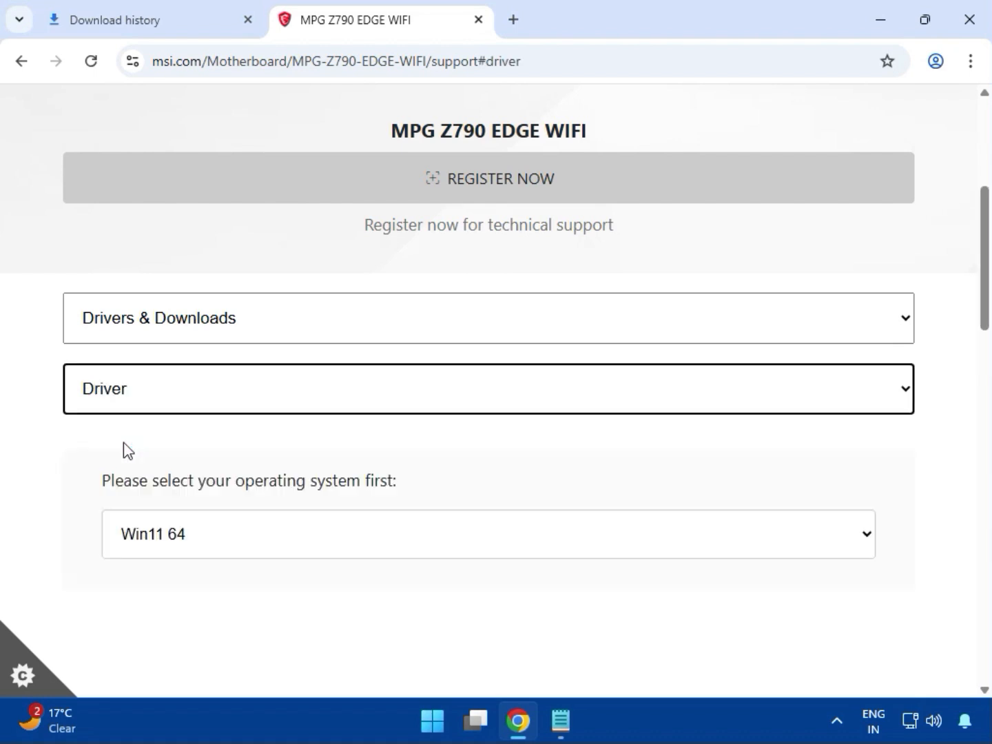
pyautogui.click(164, 357)
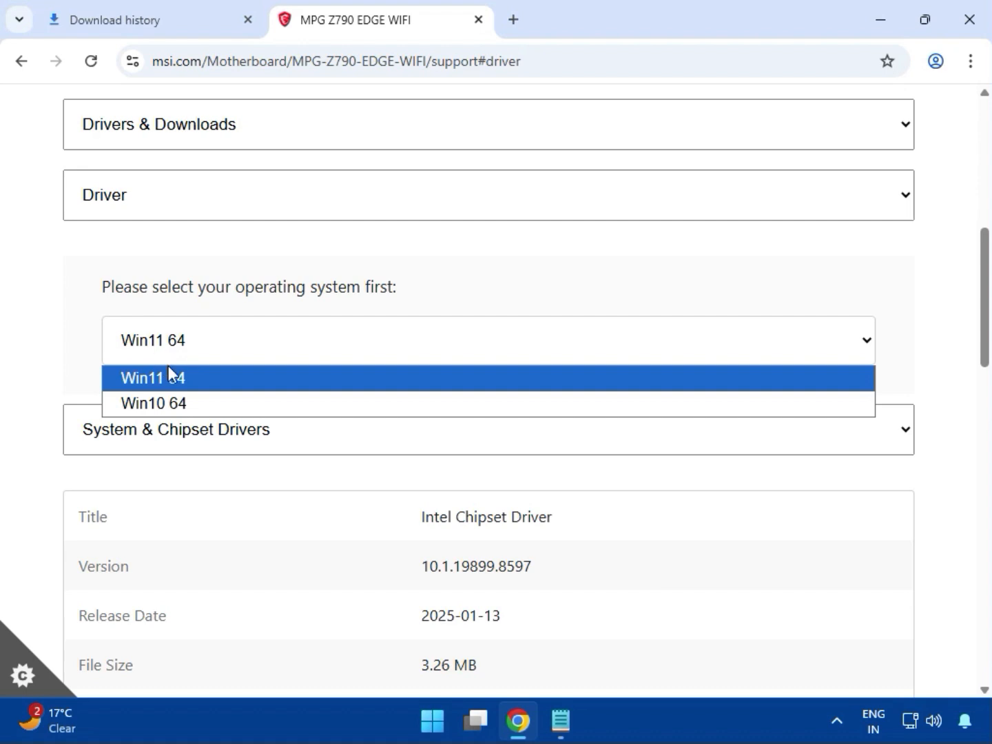
pyautogui.click(169, 372)
# - Download the Intel Chipset Driver from the System & Chipset Drivers category
pyautogui.scroll(-3, 179, 386)
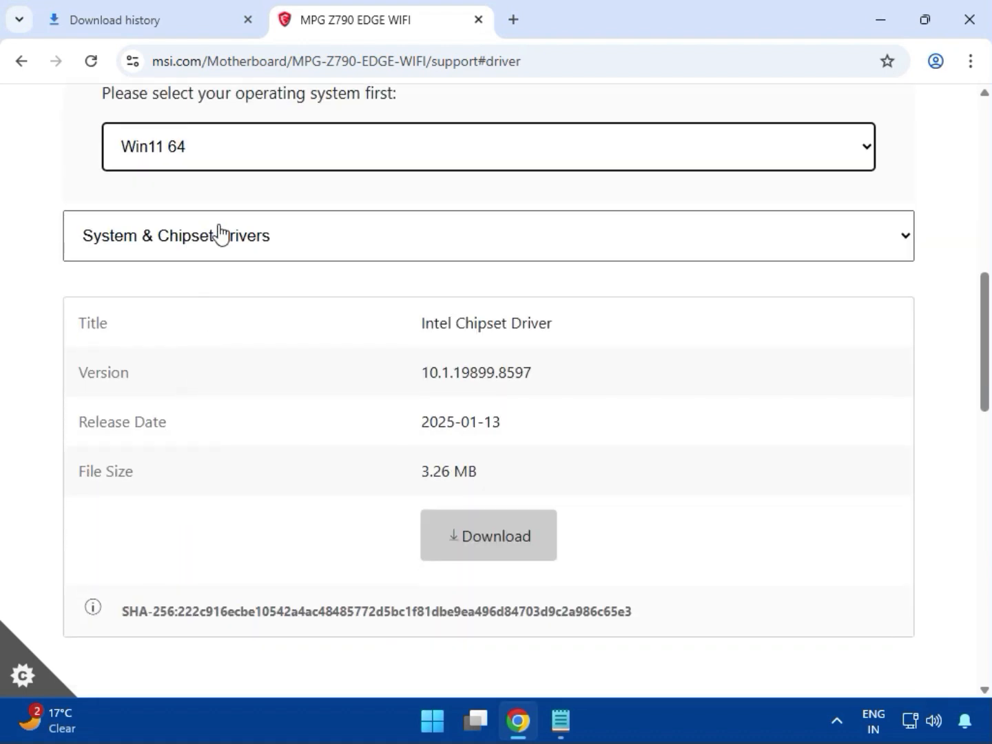
pyautogui.click(220, 232)
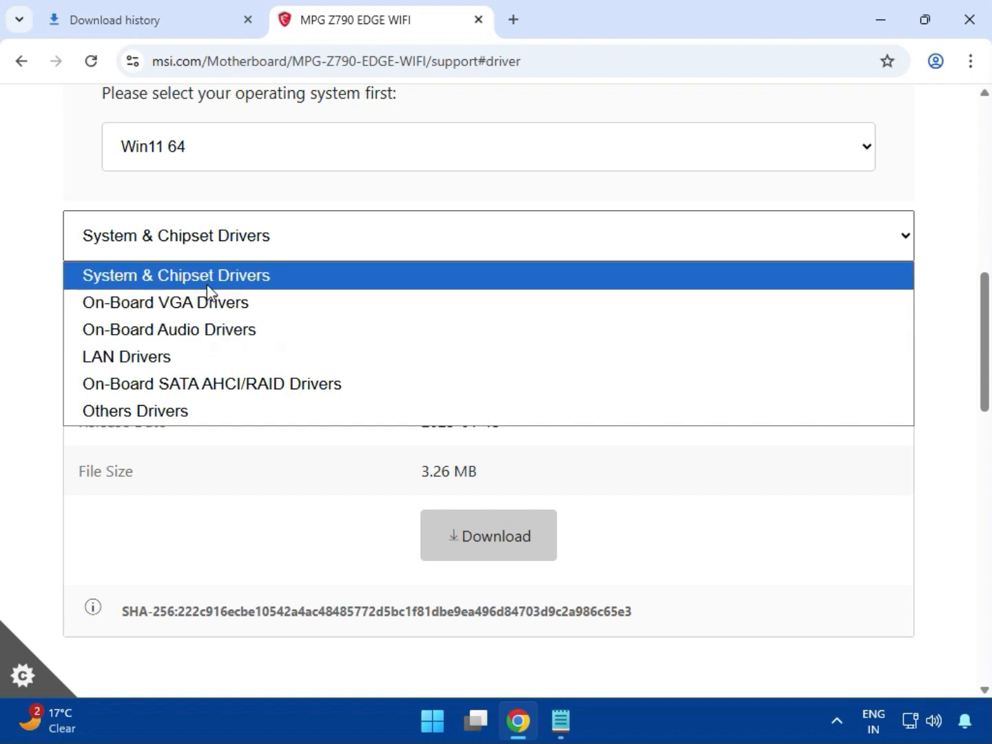
pyautogui.click(206, 280)
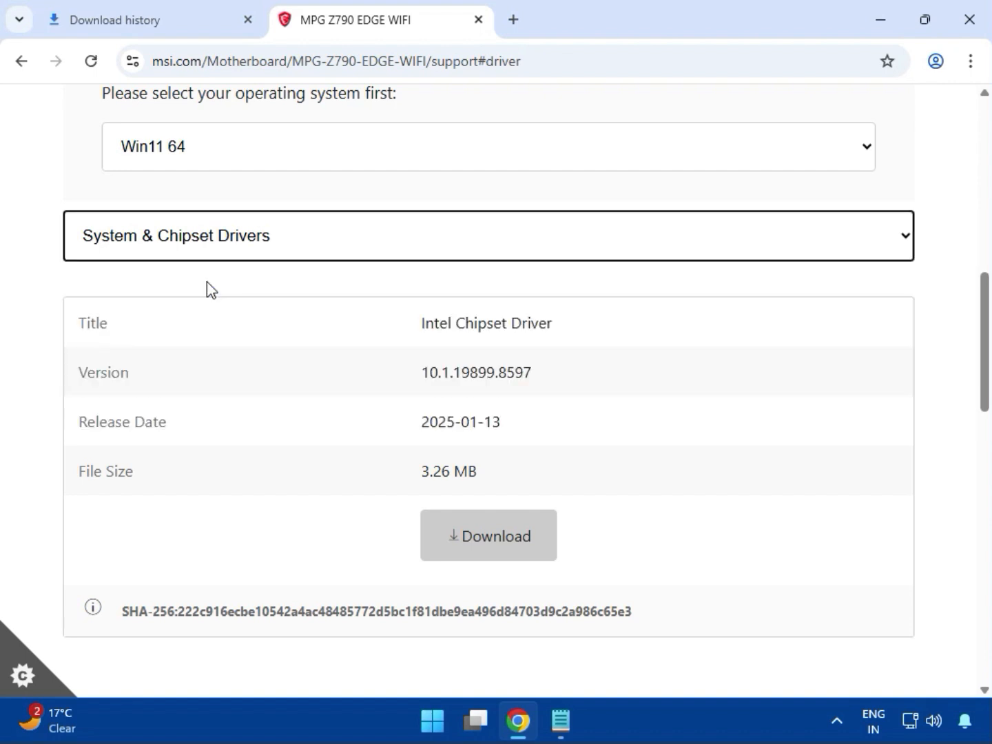
pyautogui.click(468, 529)
pyautogui.moveTo(457, 323); pyautogui.dragTo(553, 323)
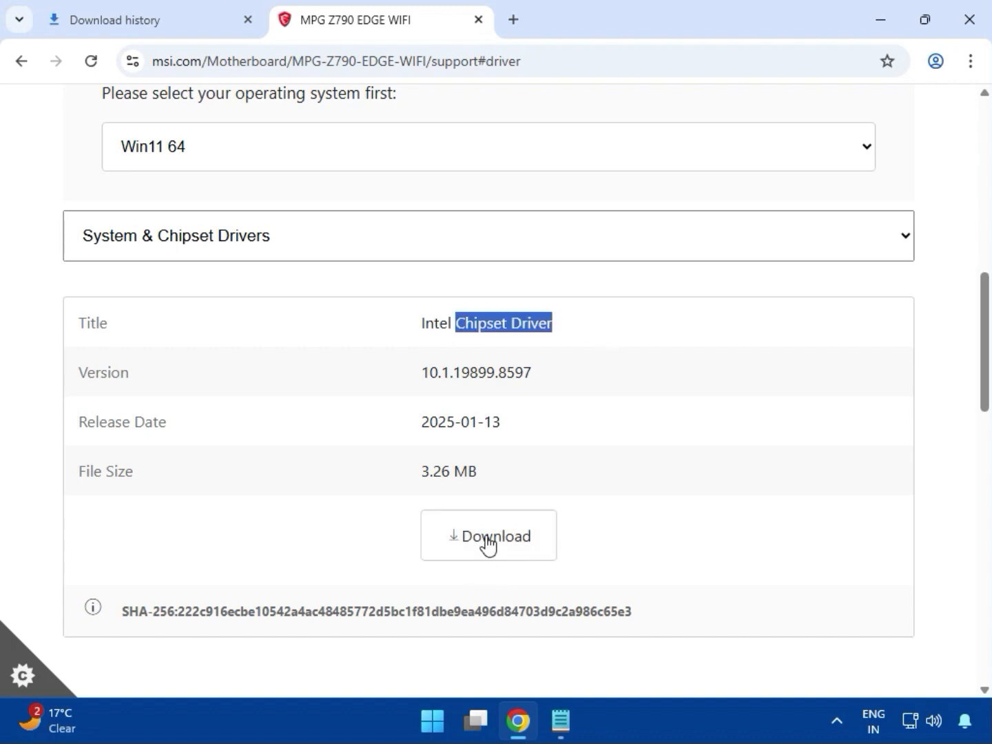
pyautogui.click(468, 523)
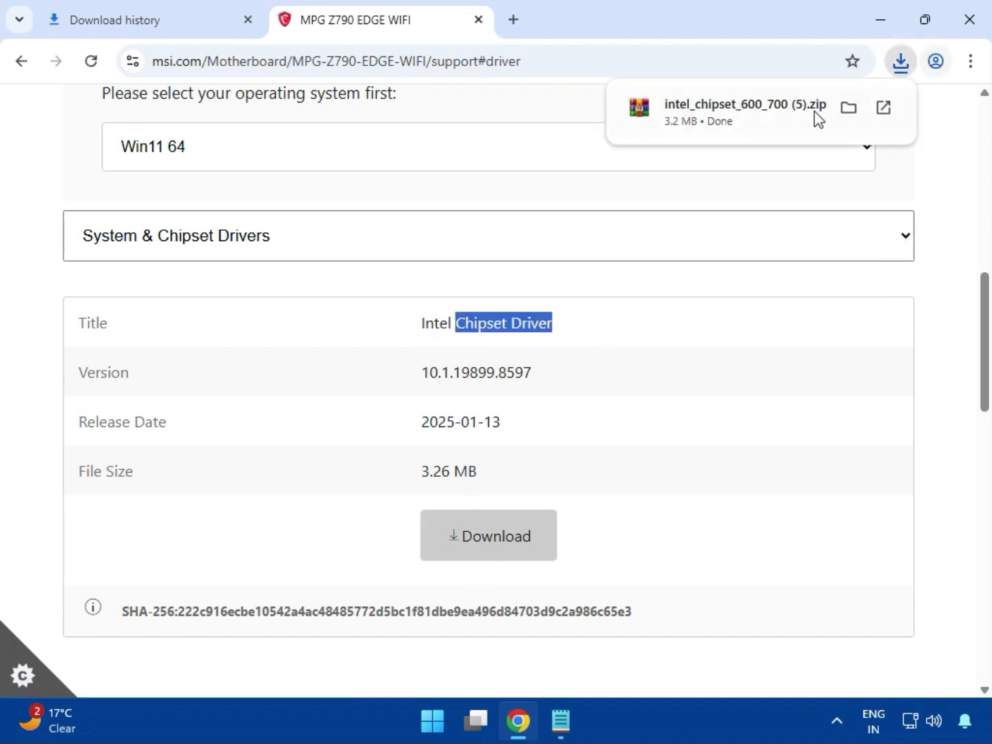
# - Switch to the On-Board VGA Drivers category and download the Intel SVGA Drivers
pyautogui.click(176, 256)
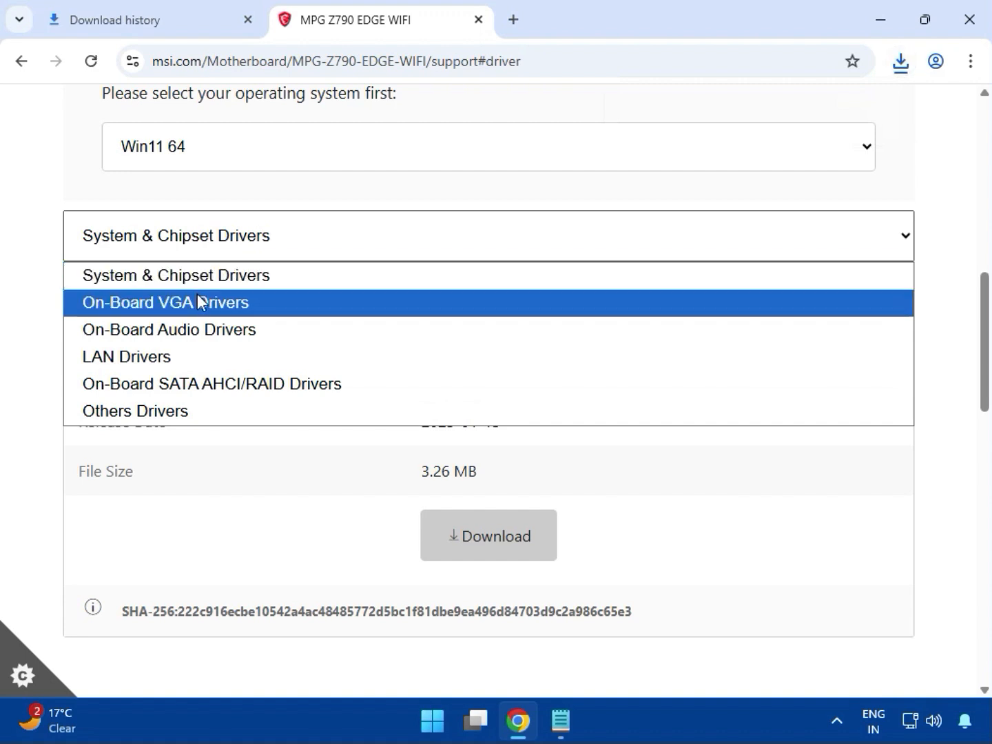
pyautogui.click(198, 298)
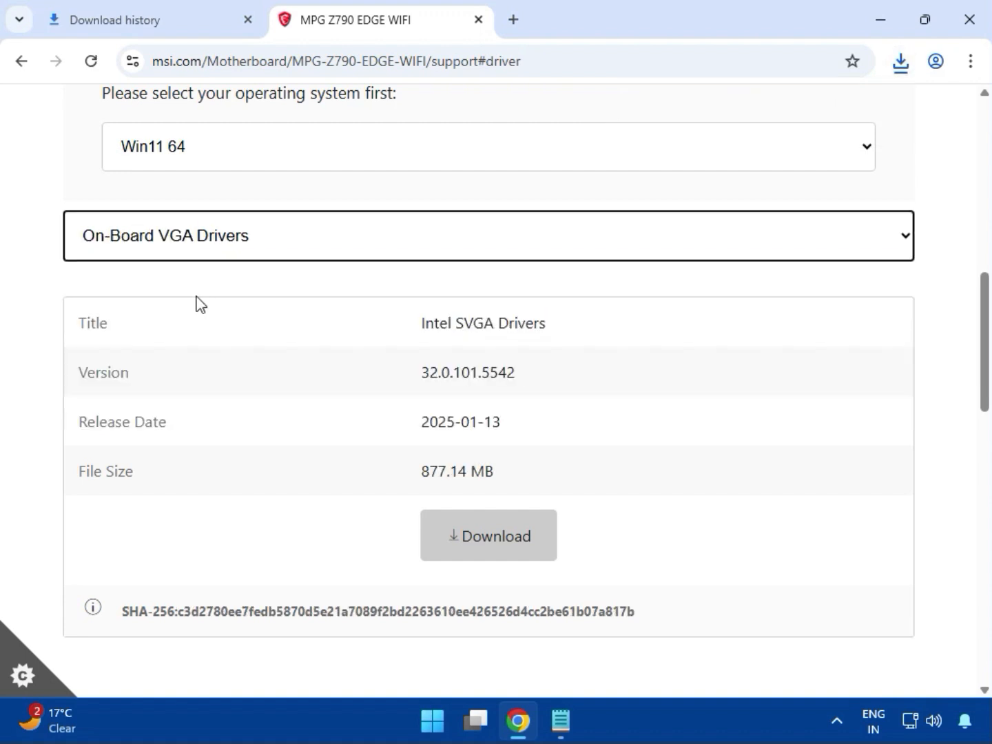
pyautogui.moveTo(418, 325); pyautogui.dragTo(549, 325)
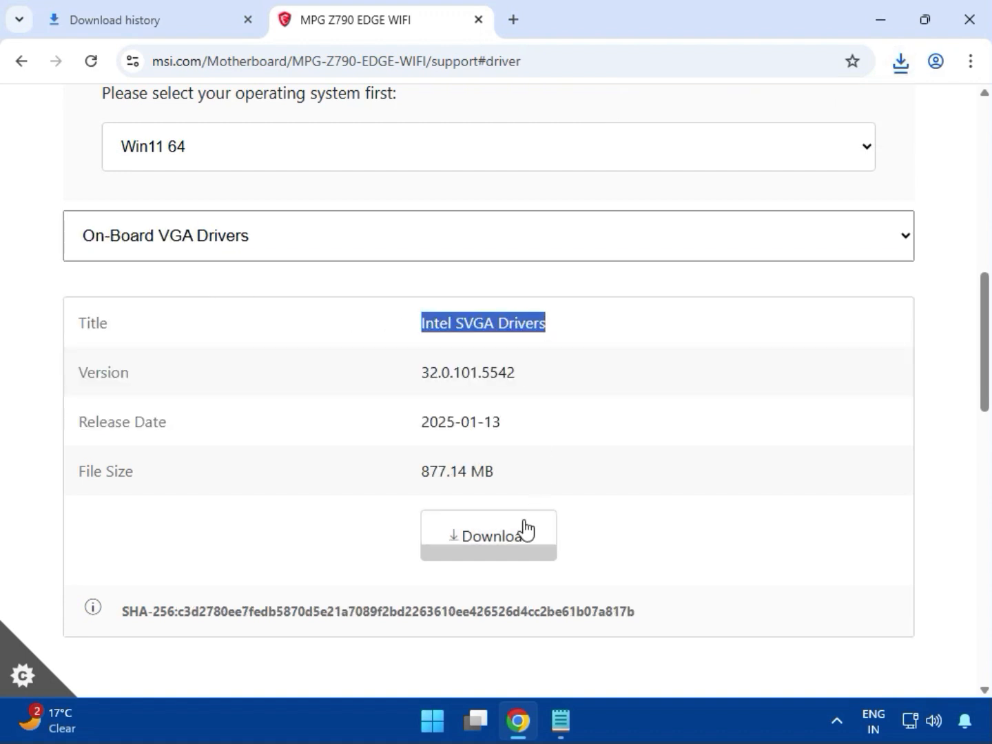
pyautogui.click(506, 528)
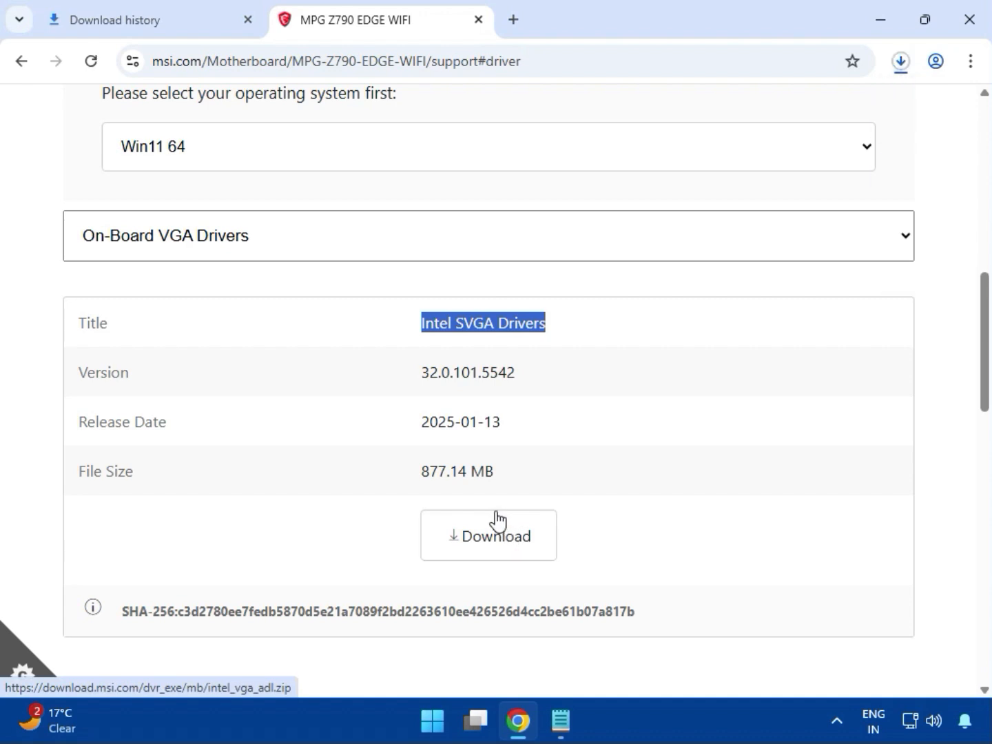
# - Show the On-Board Audio Drivers category and highlight "HD Universal Driver" in the Realtek driver's title
pyautogui.click(218, 237)
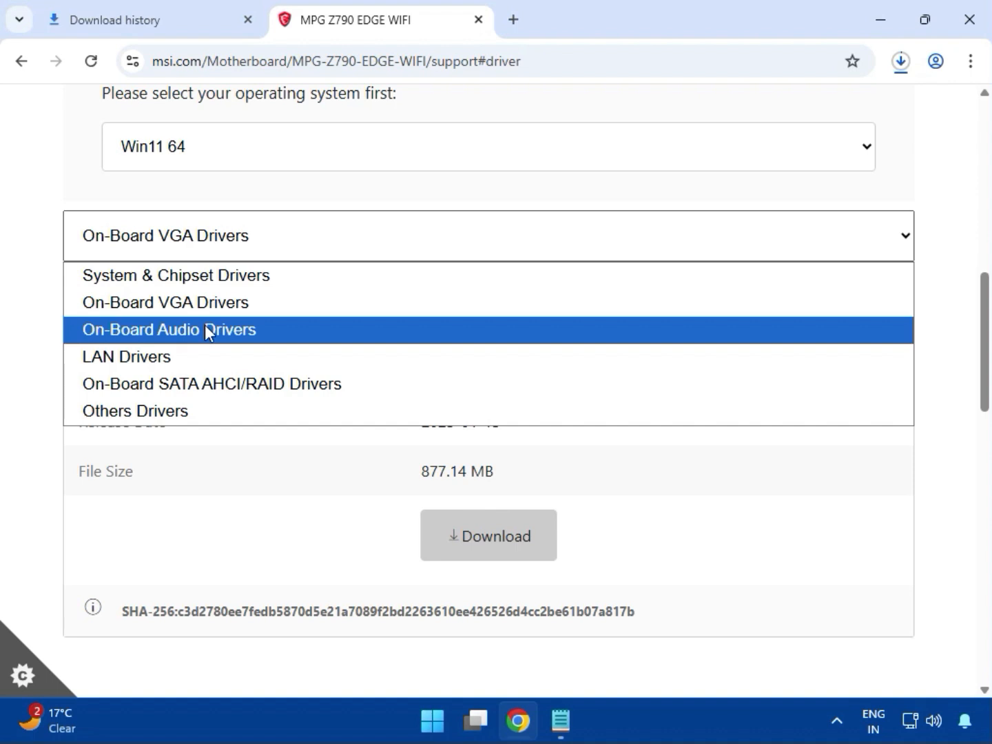
pyautogui.click(204, 329)
pyautogui.moveTo(472, 323); pyautogui.dragTo(610, 365)
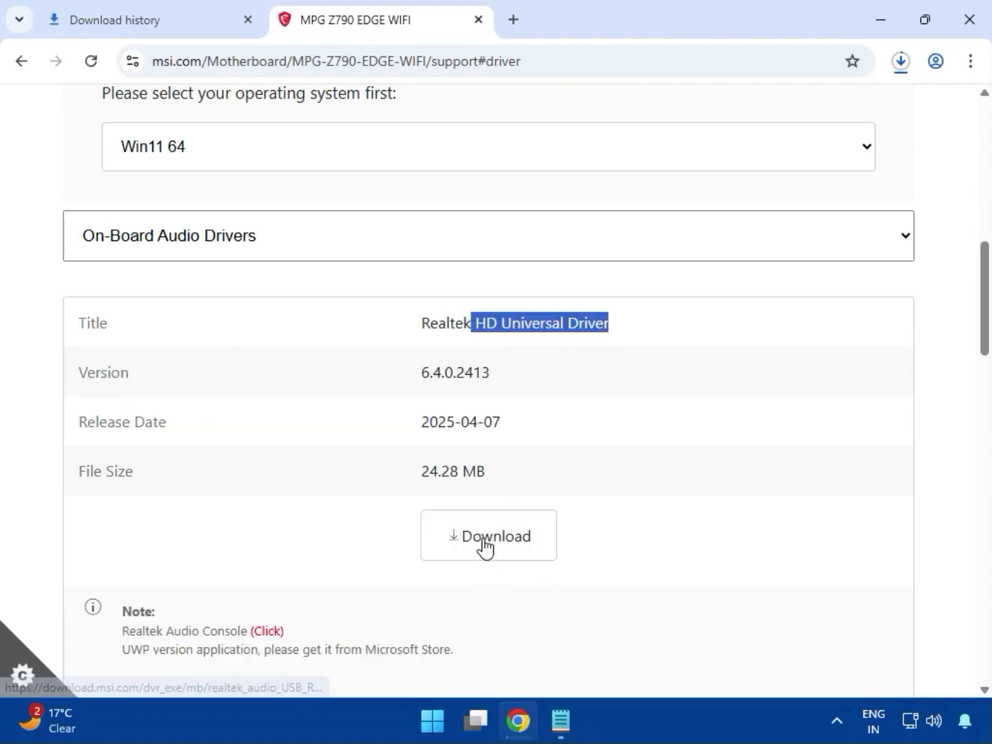
# - Show the LAN Drivers category and highlight "Network Drivers" in the Intel driver's title
pyautogui.click(144, 242)
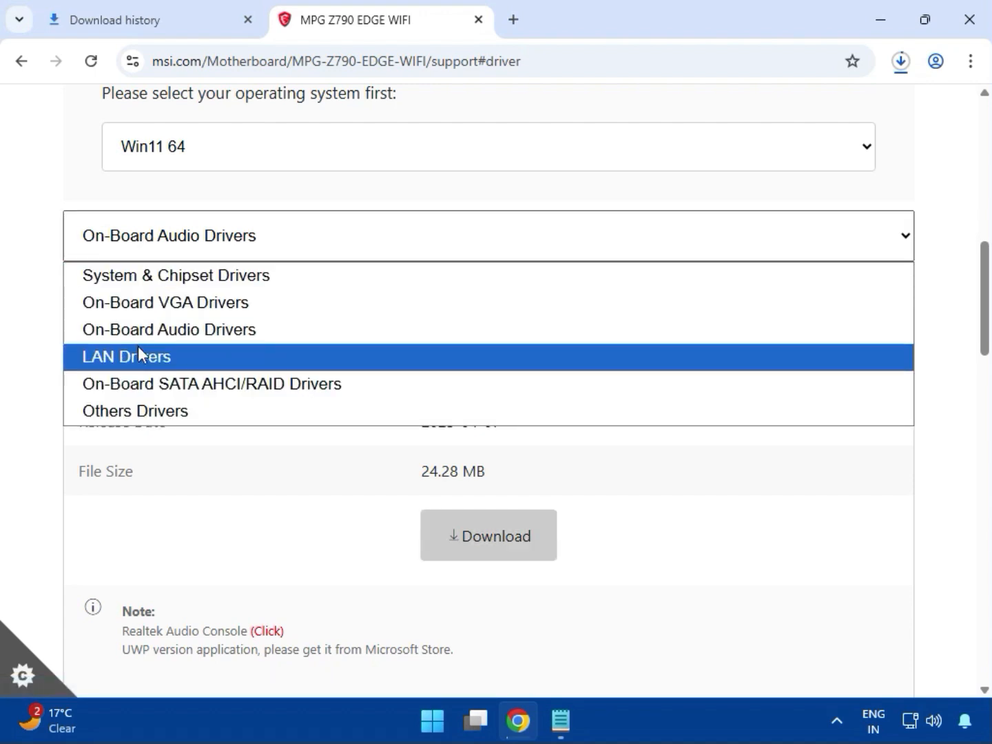
pyautogui.click(138, 353)
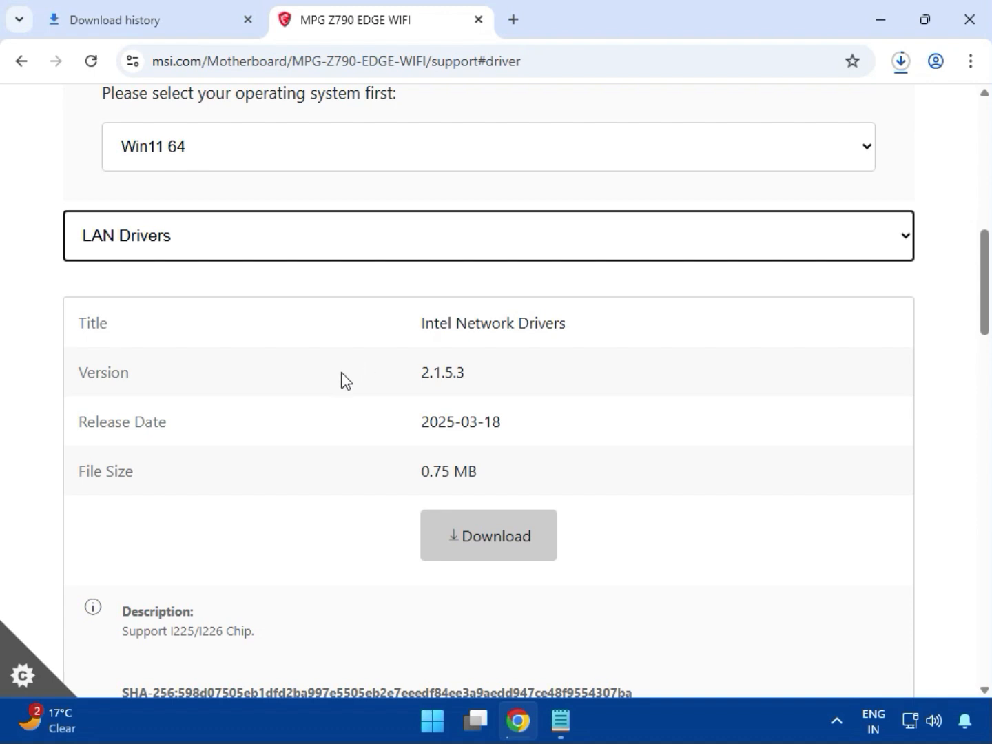
pyautogui.moveTo(462, 327); pyautogui.dragTo(584, 326)
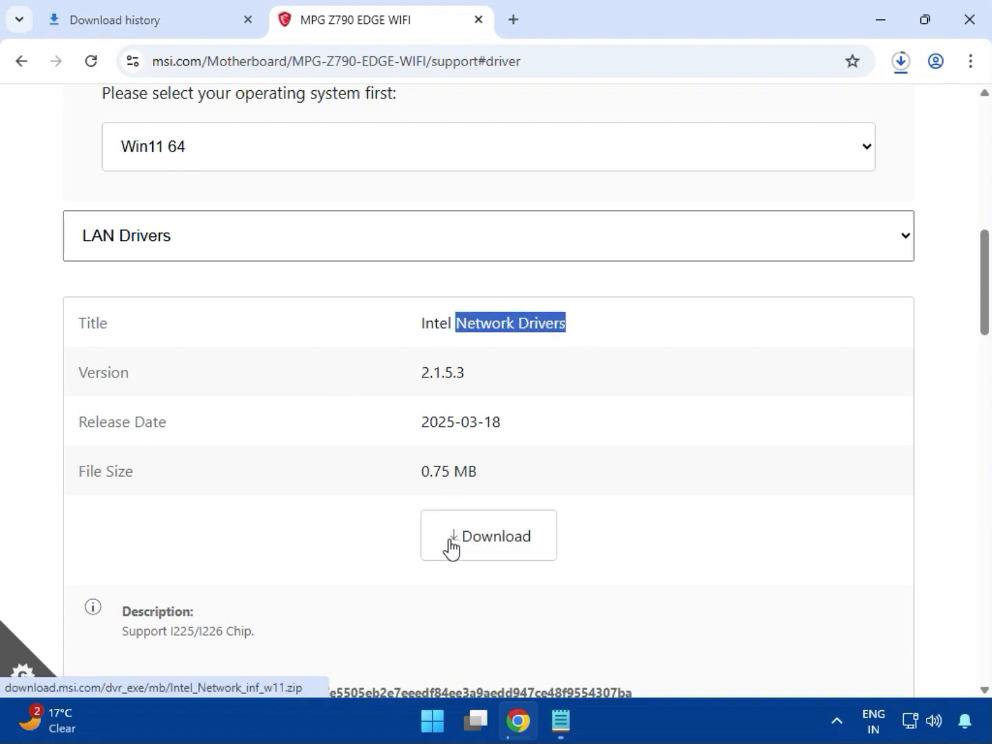
# - Highlight "WIFI Driver" in the Intel WIFI Driver's title and download that driver
pyautogui.scroll(-5, 452, 549)
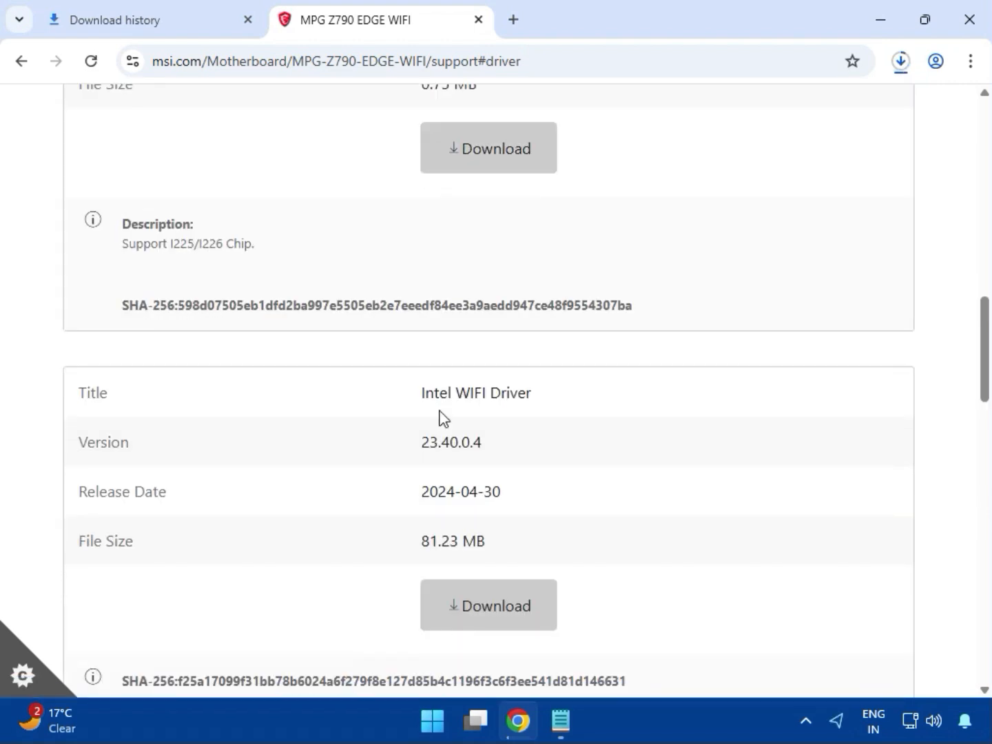
pyautogui.moveTo(454, 392); pyautogui.dragTo(549, 399)
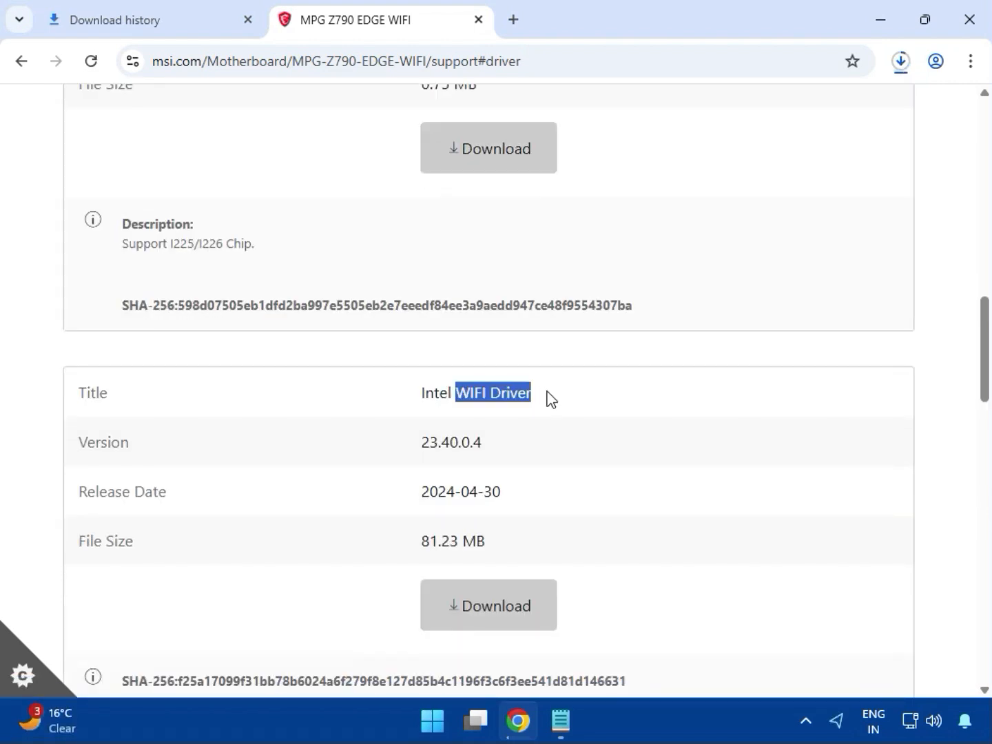
pyautogui.click(518, 613)
# - Highlight the BlueTooth Driver's title in the LAN drivers list and download that driver
pyautogui.scroll(-4, 525, 568)
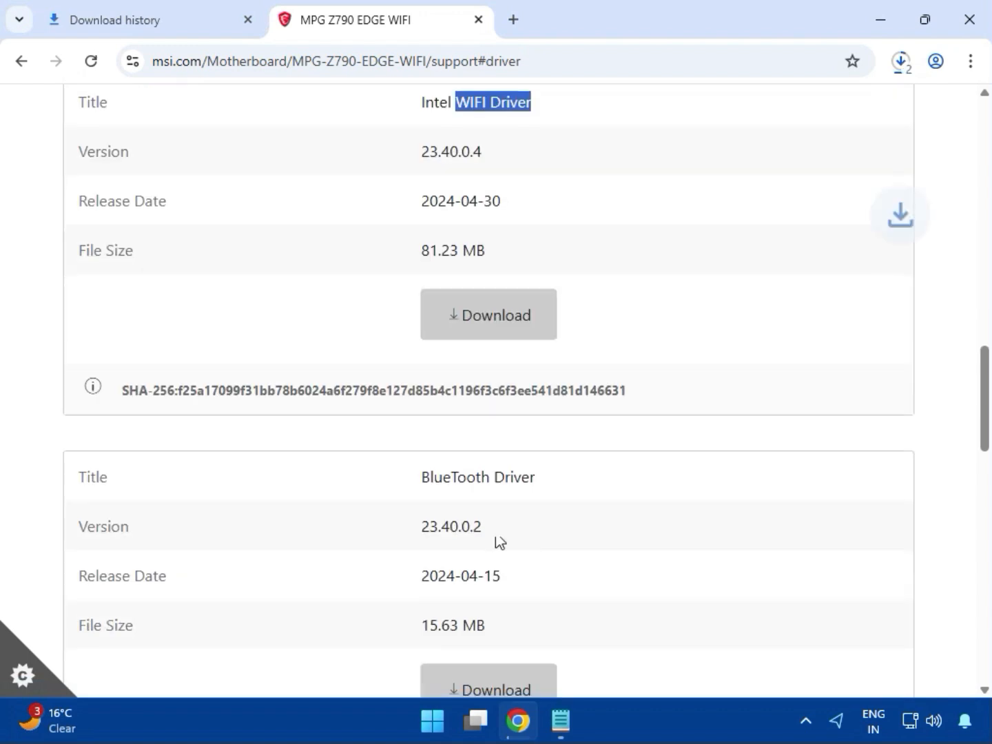
pyautogui.moveTo(421, 476); pyautogui.dragTo(553, 478)
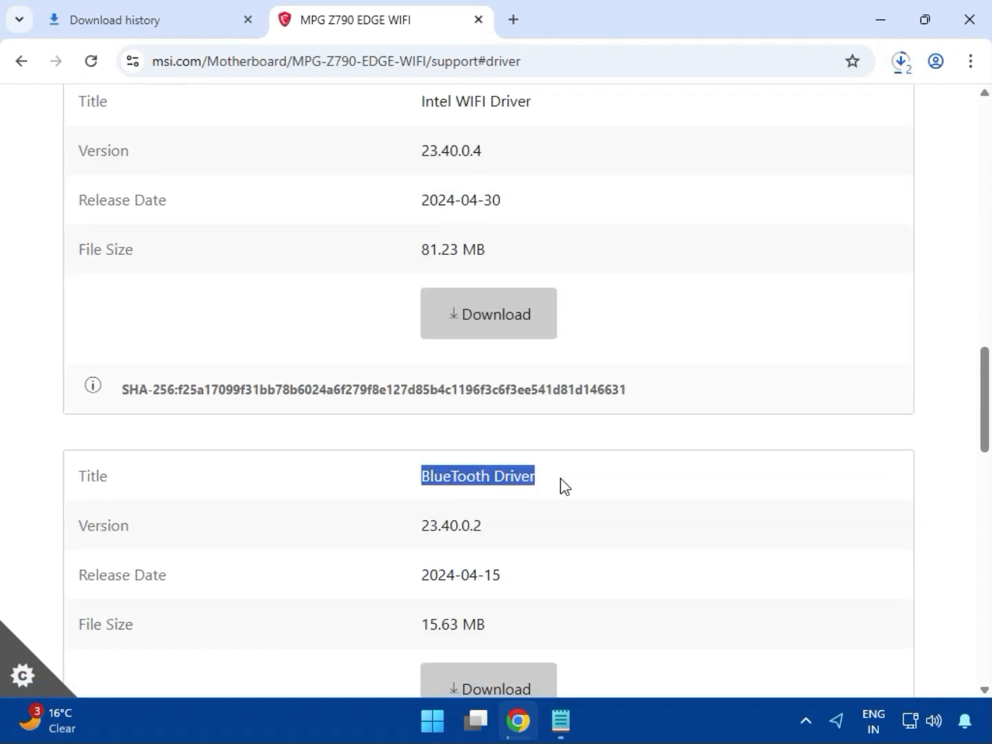
pyautogui.scroll(-3, 498, 517)
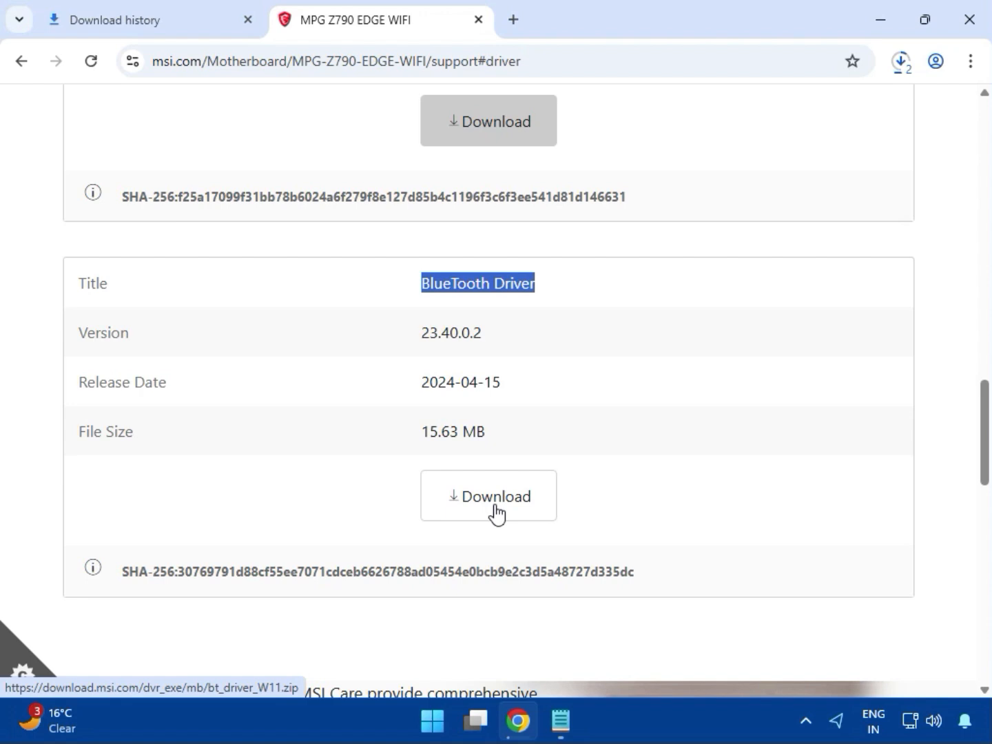
pyautogui.click(496, 513)
pyautogui.scroll(-1, 493, 506)
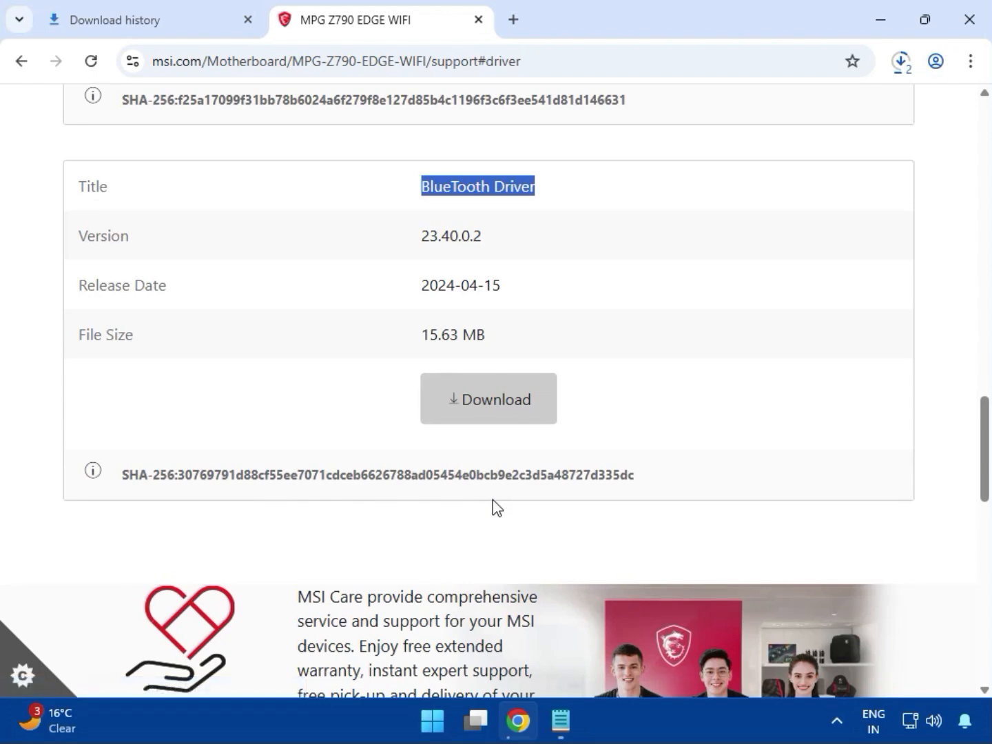
pyautogui.scroll(2, 494, 499)
pyautogui.scroll(2, 492, 499)
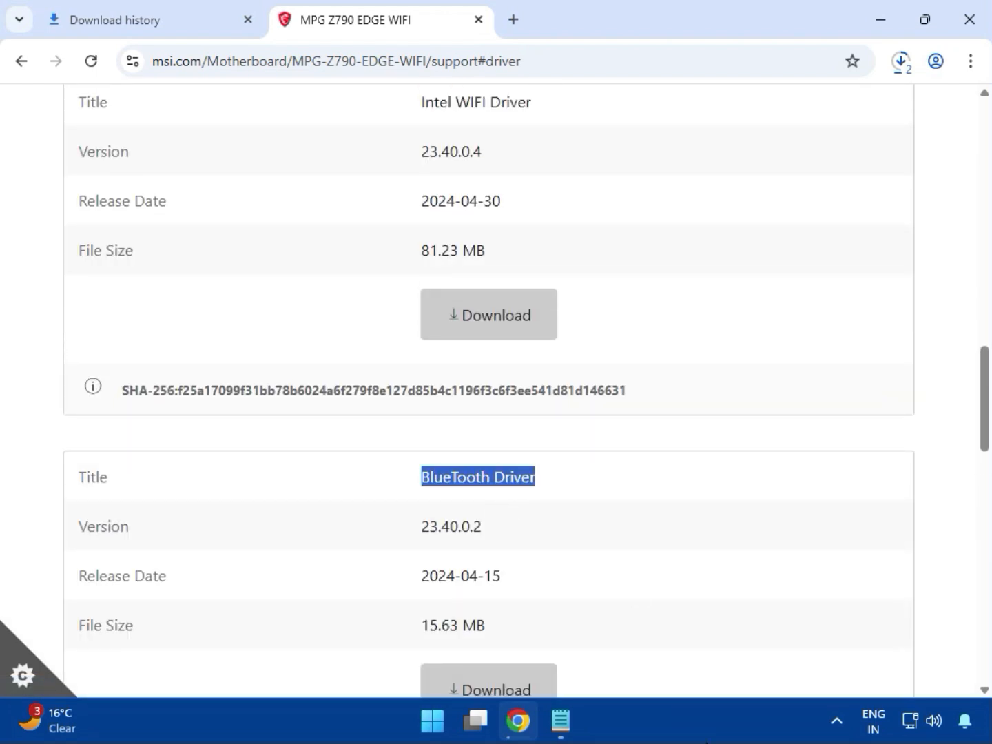
pyautogui.scroll(12, 694, 536)
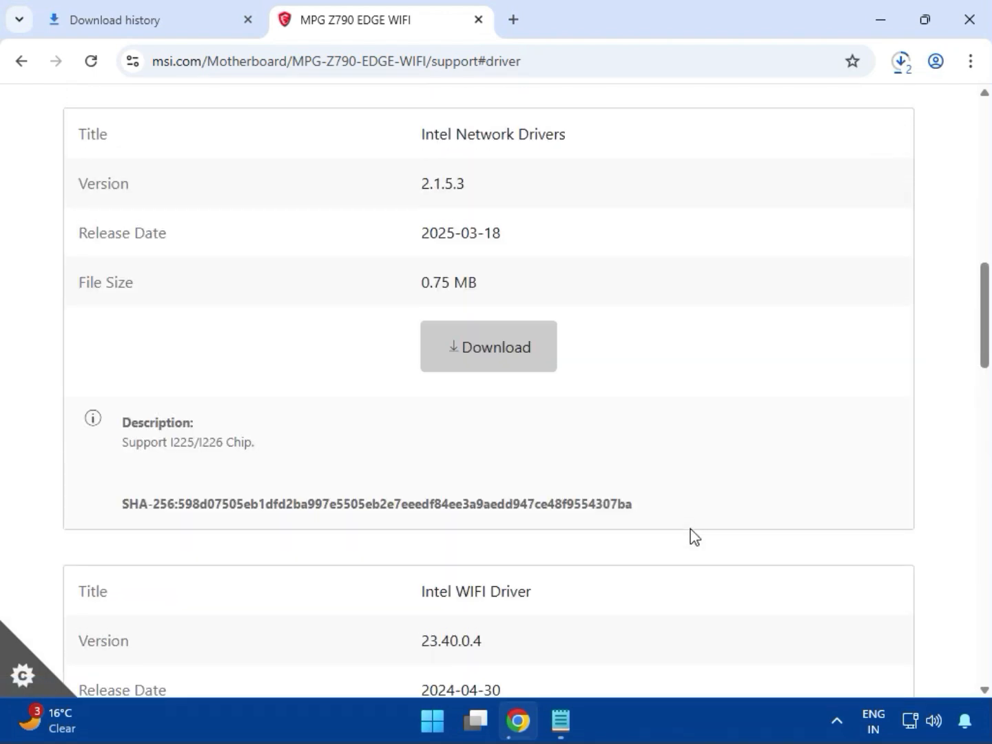
pyautogui.scroll(-3, 693, 536)
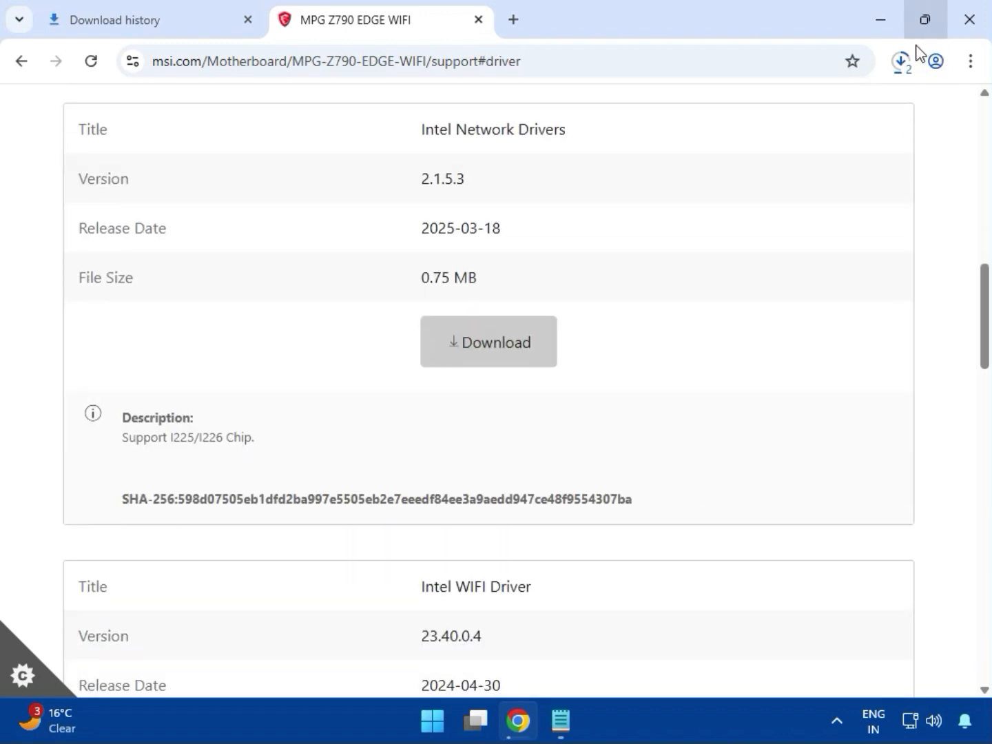
# - Show bt_drivers (3).zip in its folder from the full download history and select intel_vga_arl (2).zip there
pyautogui.click(902, 61)
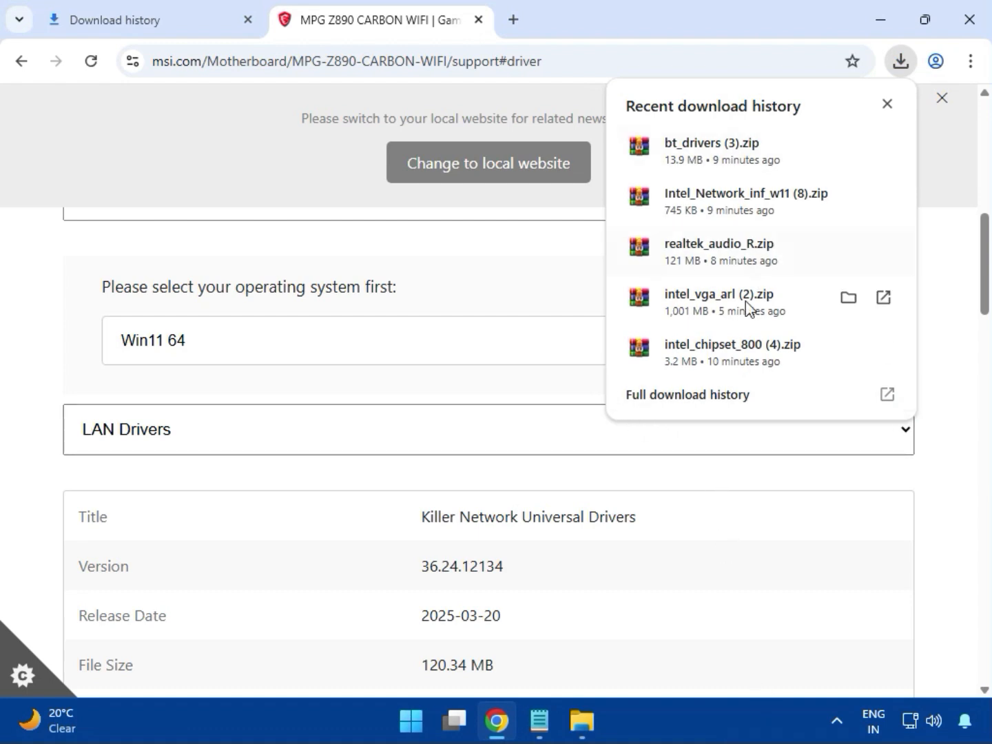
pyautogui.click(665, 397)
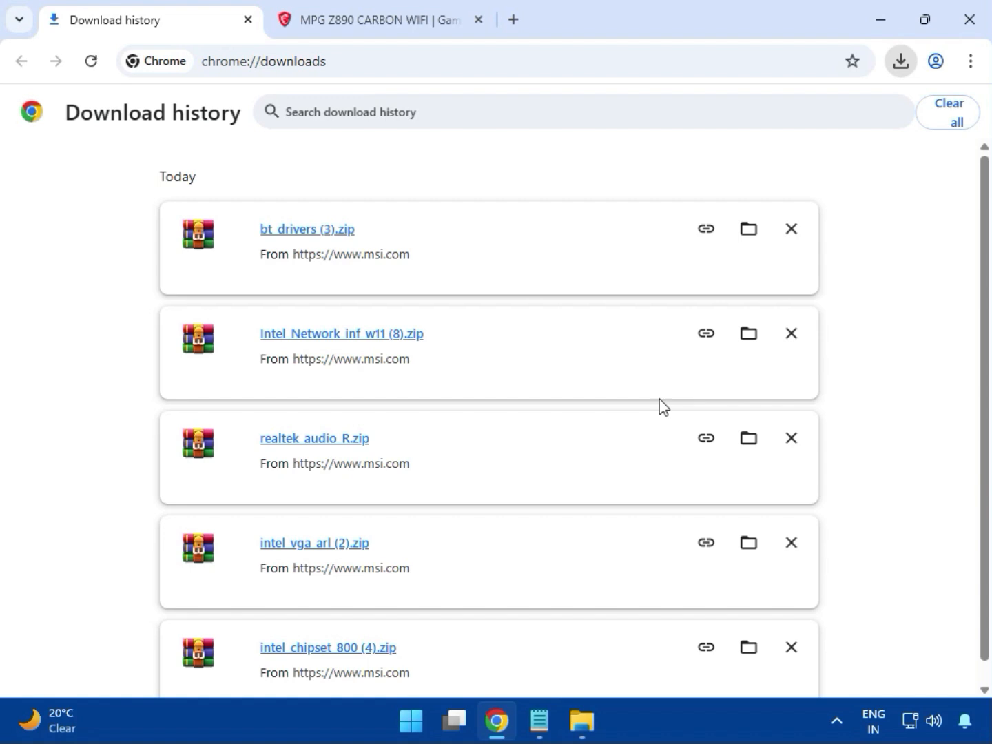
pyautogui.click(742, 233)
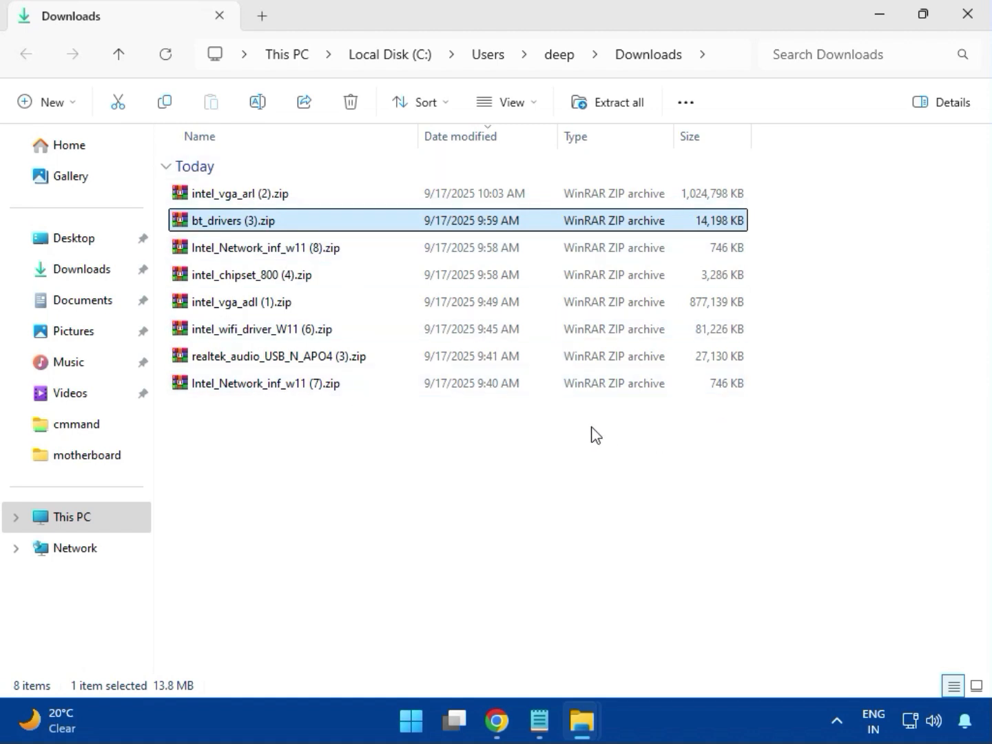
pyautogui.click(279, 196)
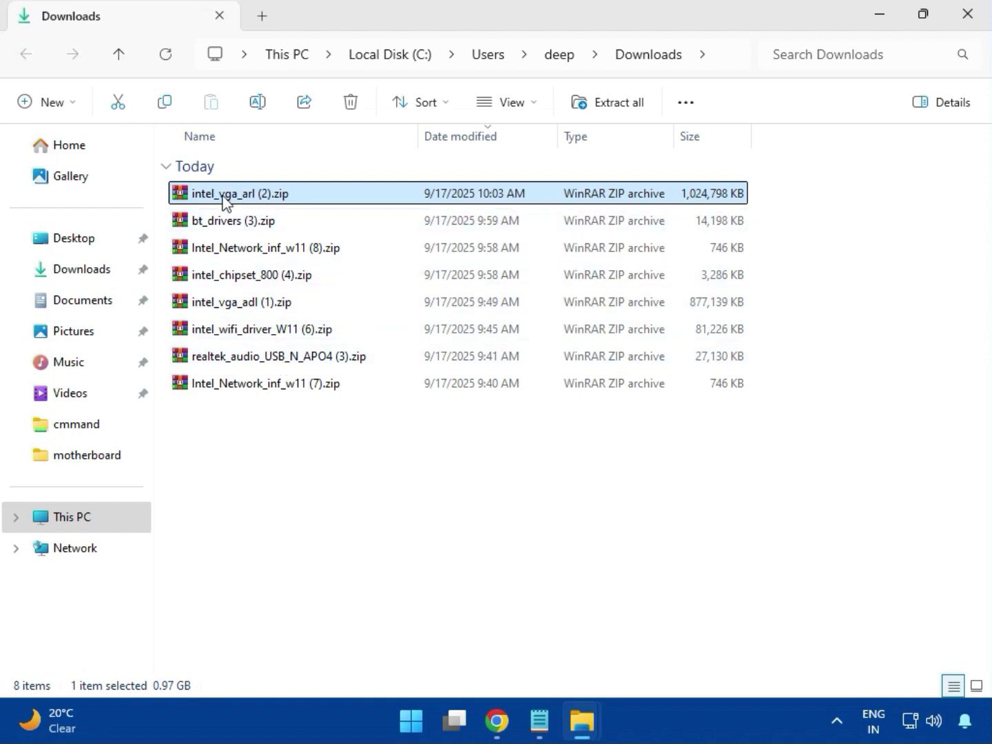
# - Open intel_vga_arl (2).zip, dismiss the license reminder, and launch Installer.exe from the Intel VGA Driver_32.0.101.6629 folder
pyautogui.doubleClick(270, 196)
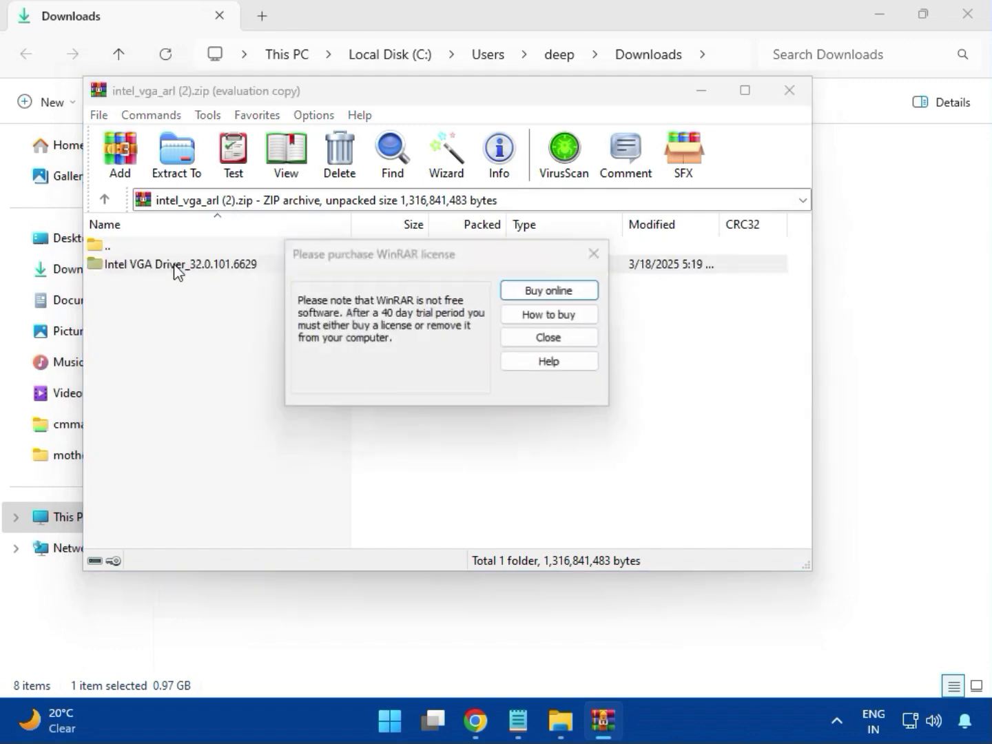
pyautogui.click(592, 254)
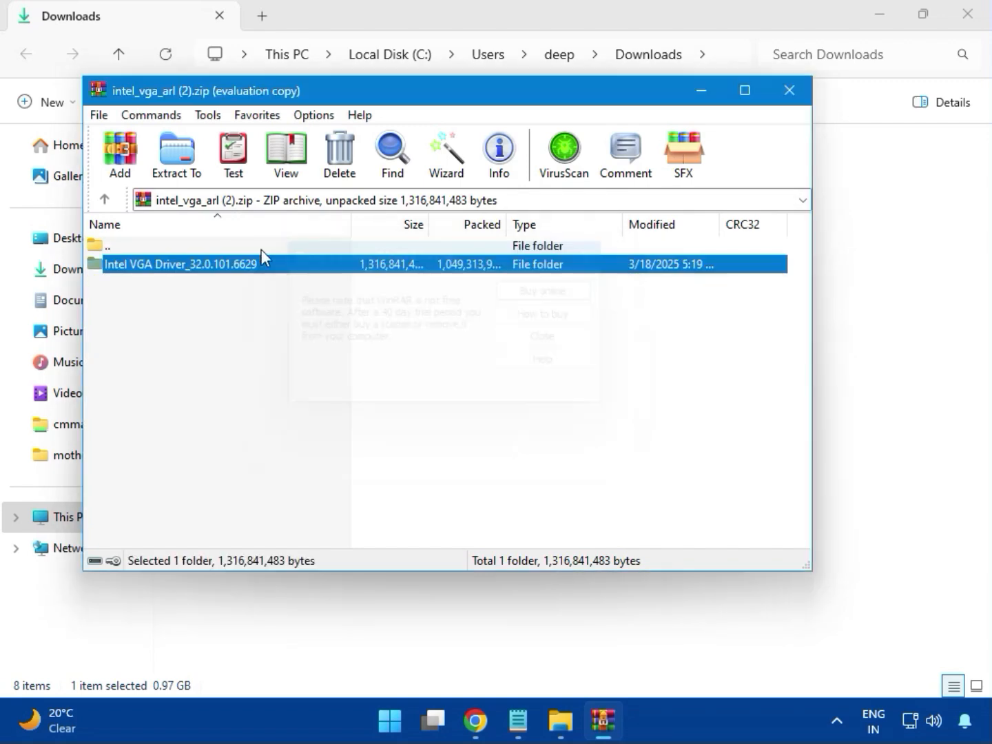
pyautogui.doubleClick(205, 268)
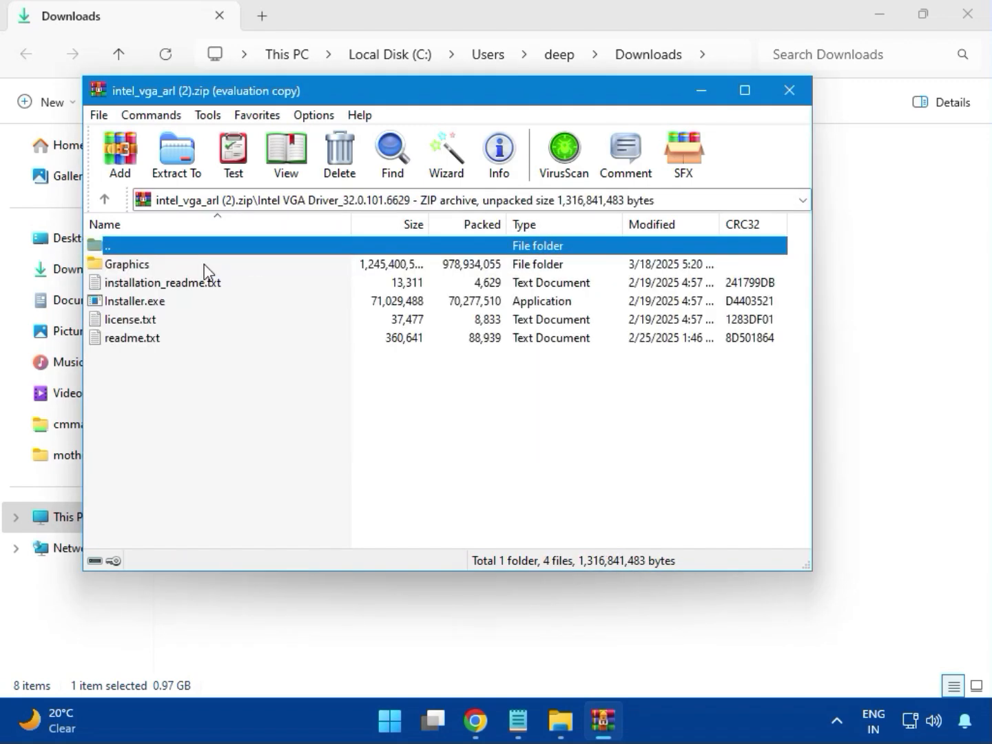
pyautogui.click(164, 303)
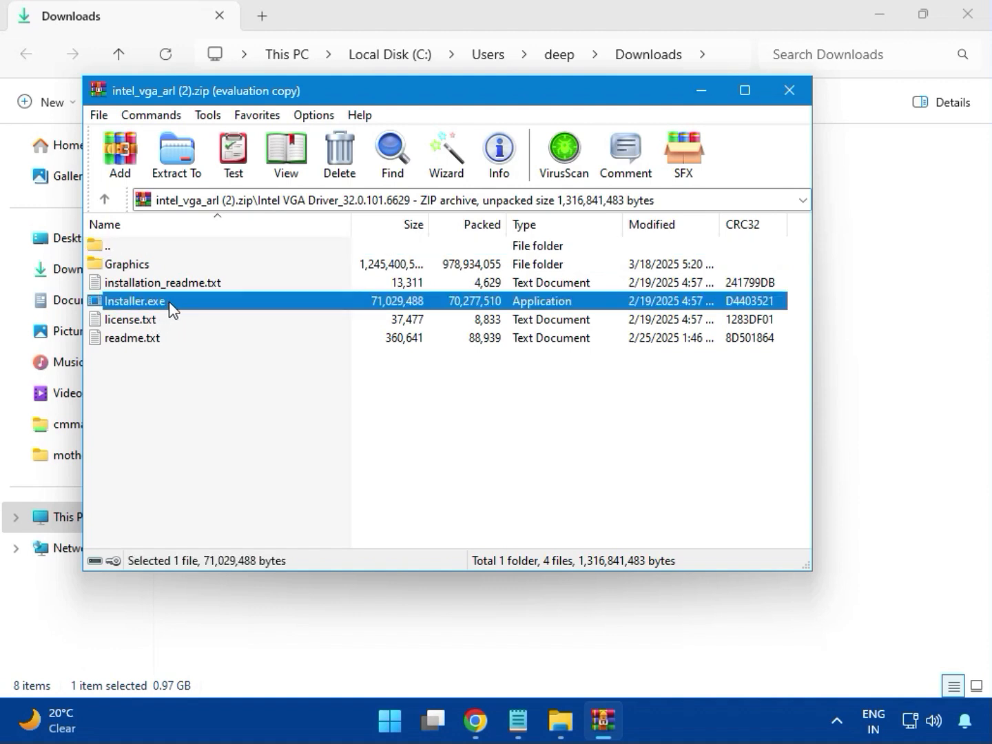
pyautogui.doubleClick(195, 304)
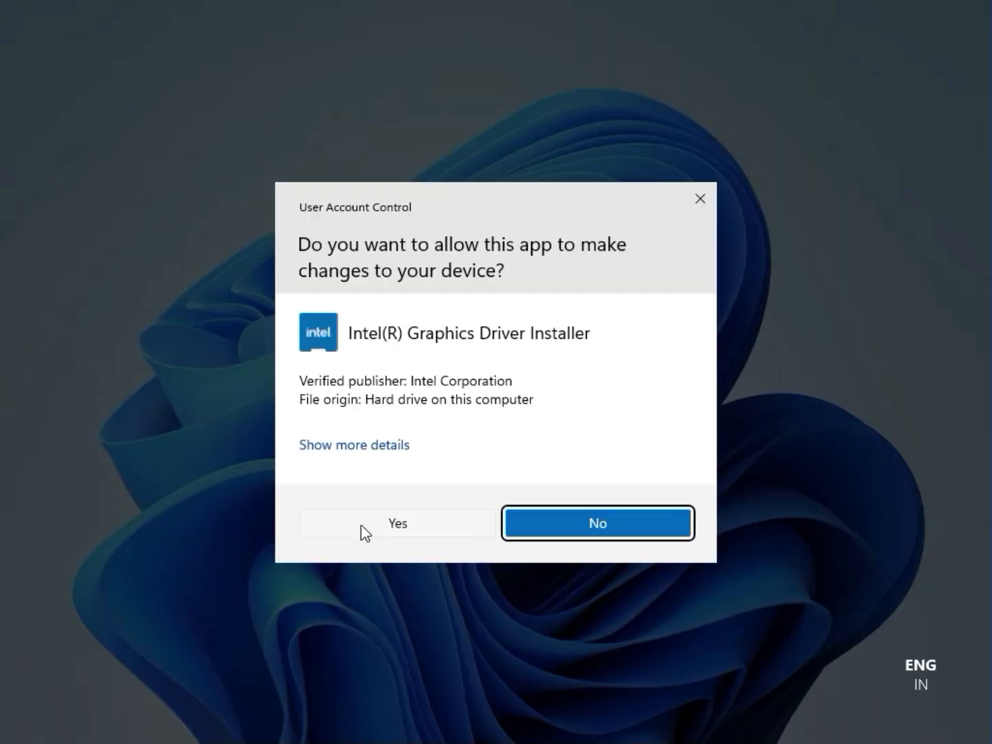
# - Try to install the Intel graphics driver with permission to make device changes, and close the installer and archive
pyautogui.click(383, 523)
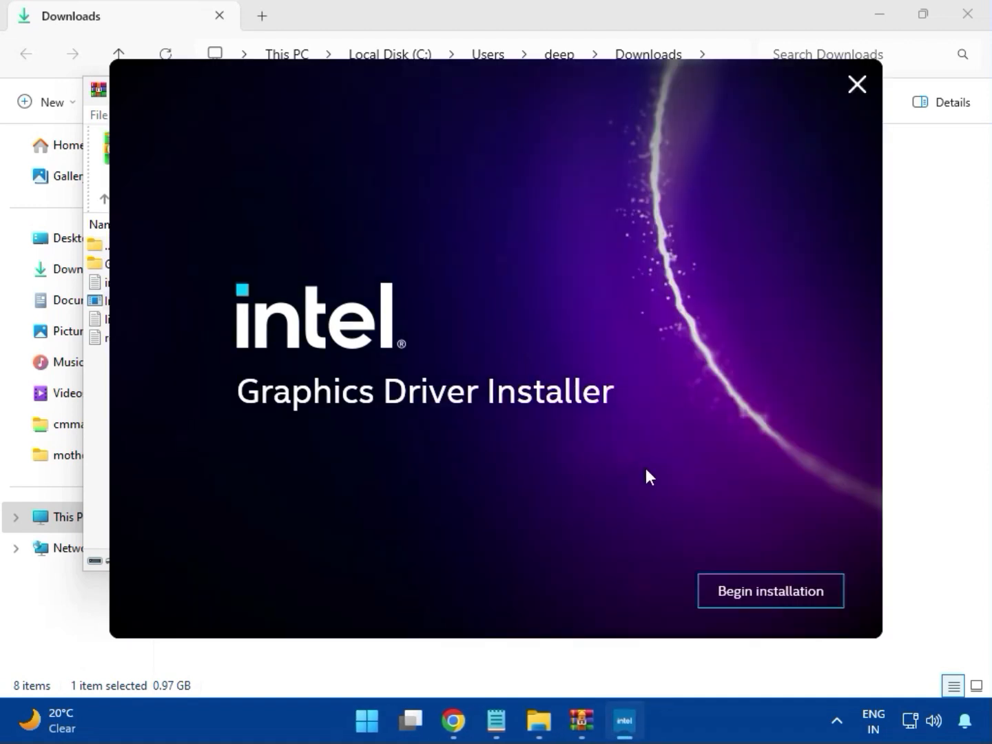
pyautogui.click(755, 592)
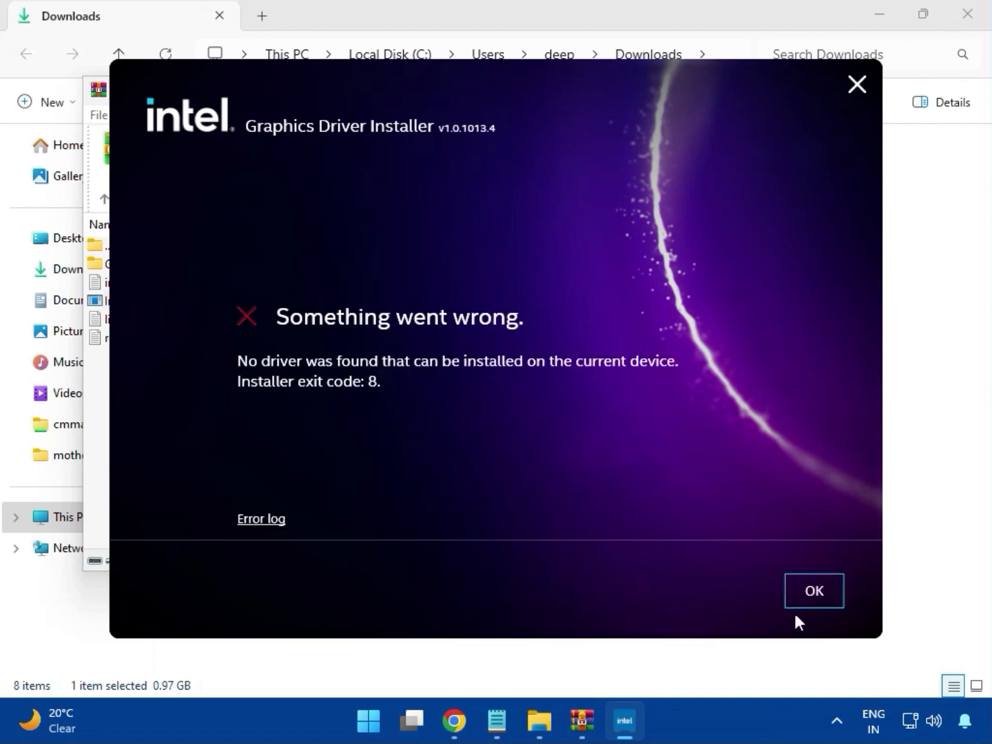
pyautogui.click(802, 605)
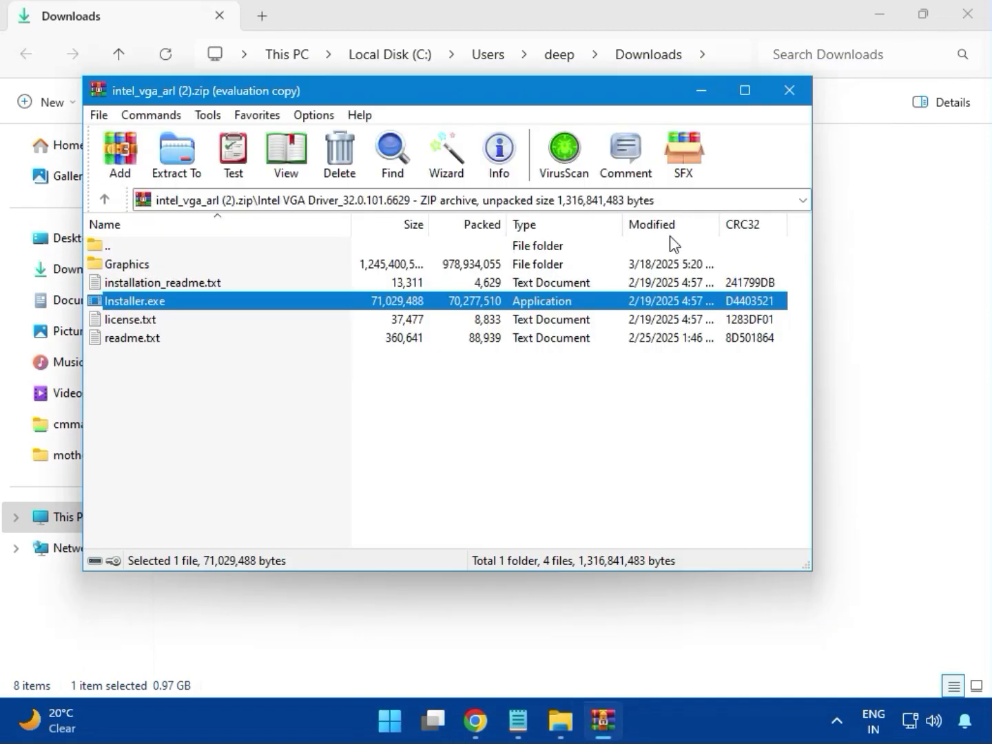
pyautogui.click(789, 90)
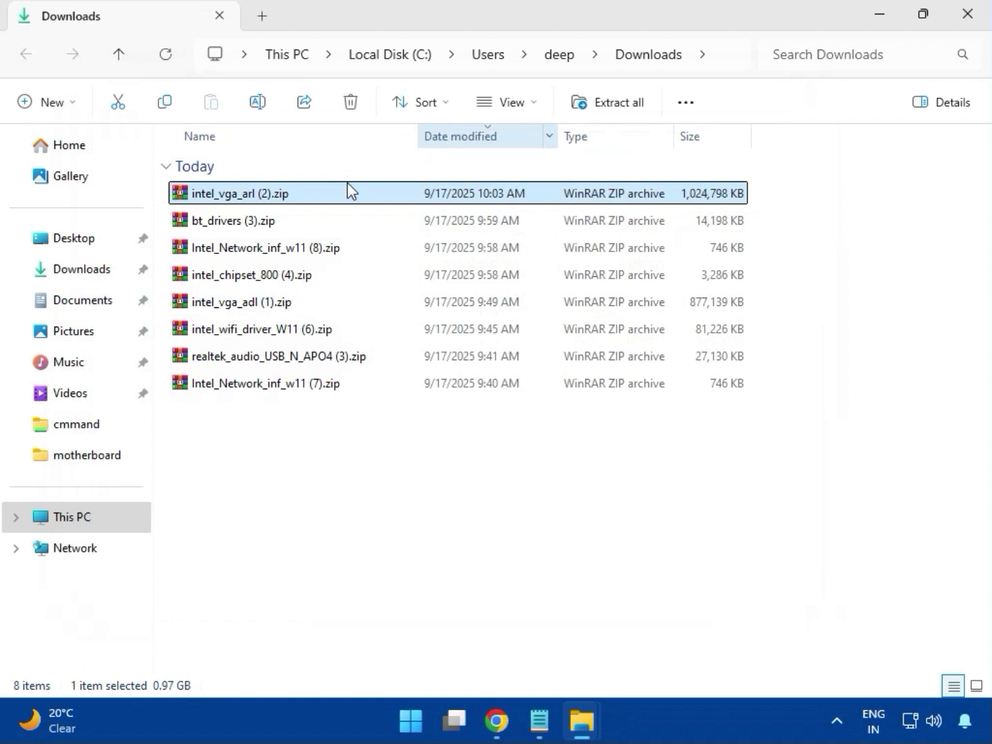
# - Open bt_drivers (3).zip, dismiss the license reminder, and launch Intel Bluetooth.msi from the Intel BlueTooth Driver_23.70.0.2 folder
pyautogui.click(207, 231)
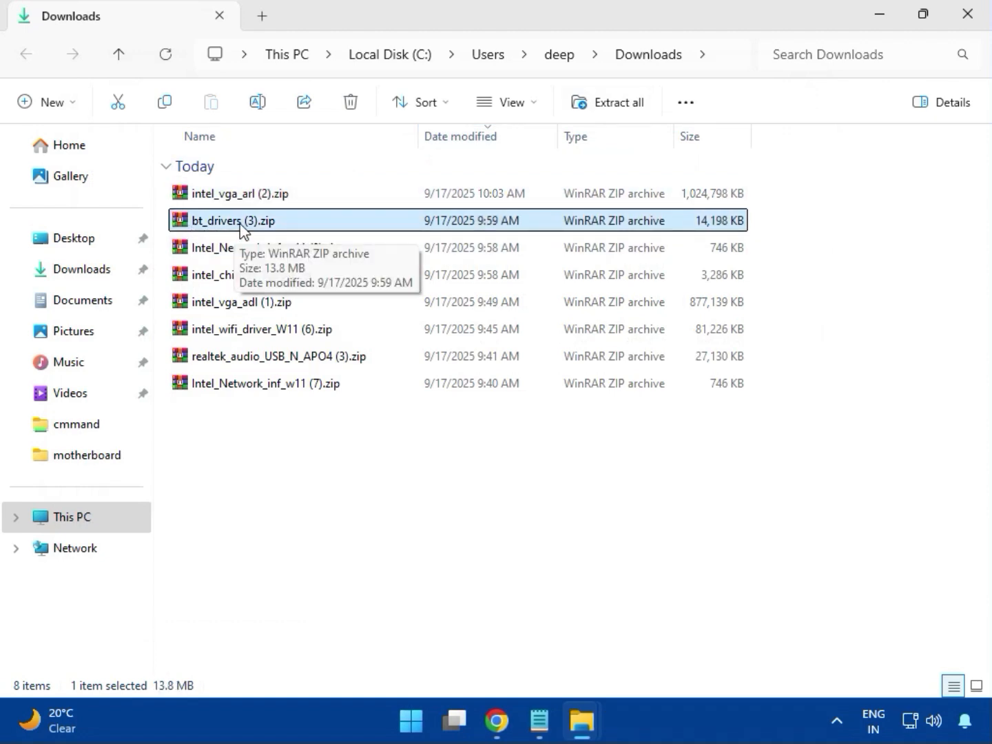
pyautogui.doubleClick(234, 221)
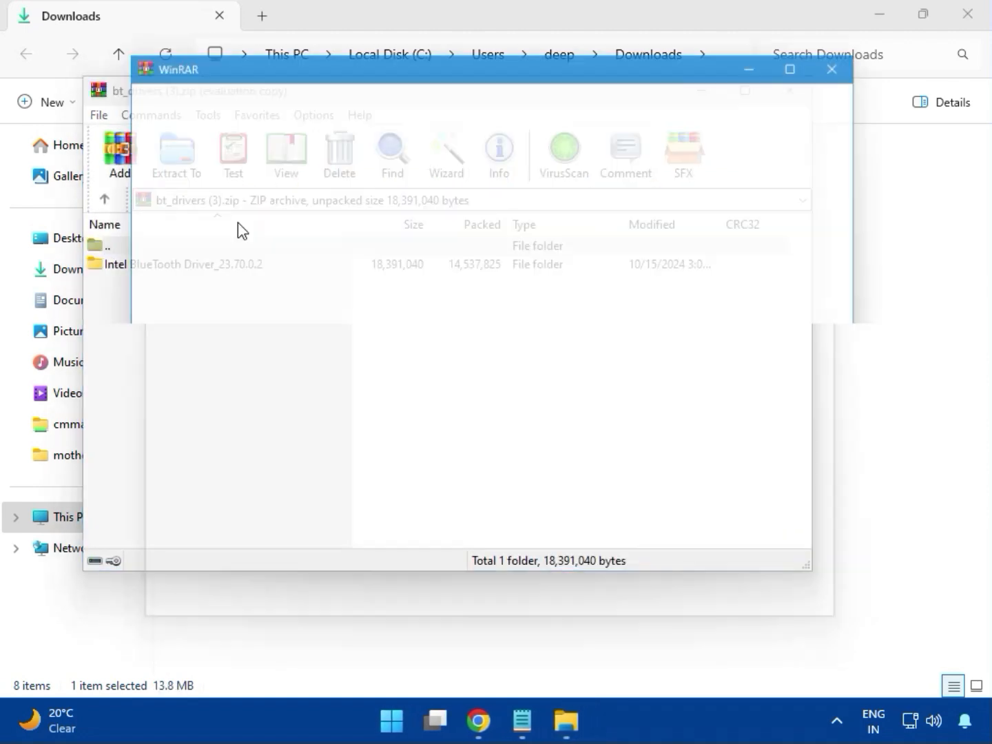
pyautogui.click(857, 53)
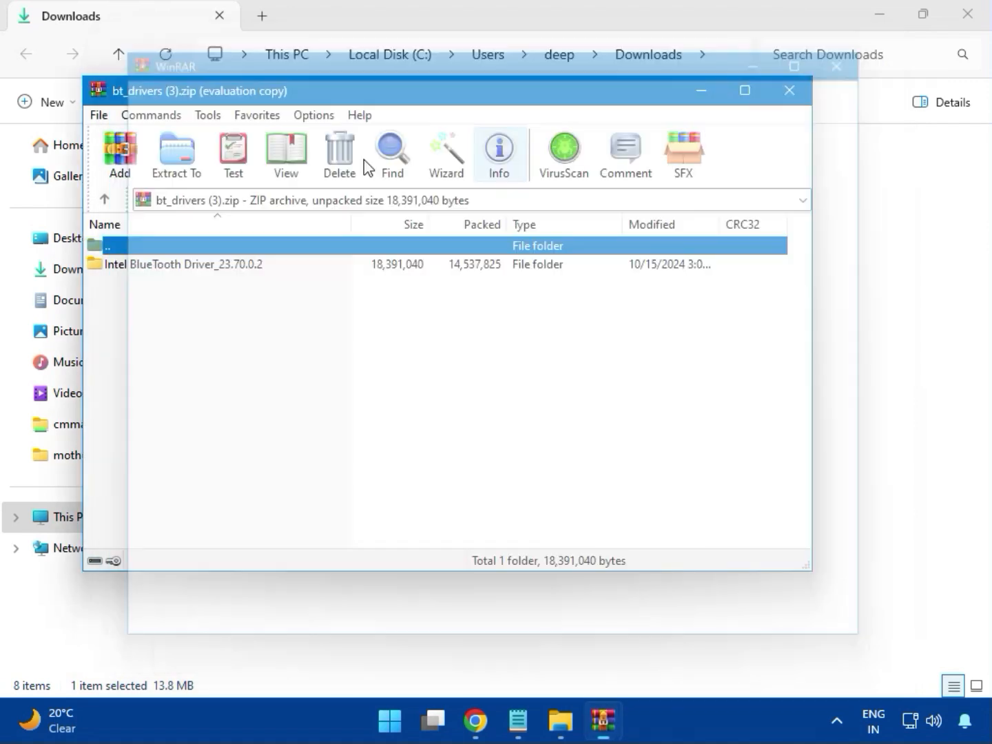
pyautogui.click(148, 267)
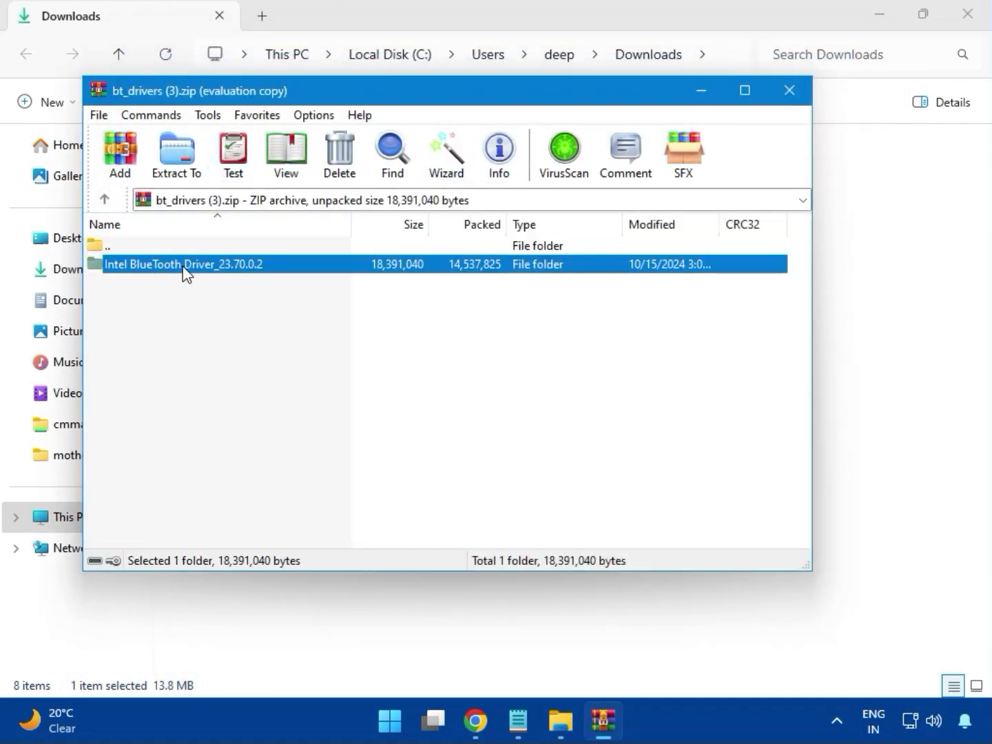
pyautogui.doubleClick(184, 267)
pyautogui.doubleClick(158, 264)
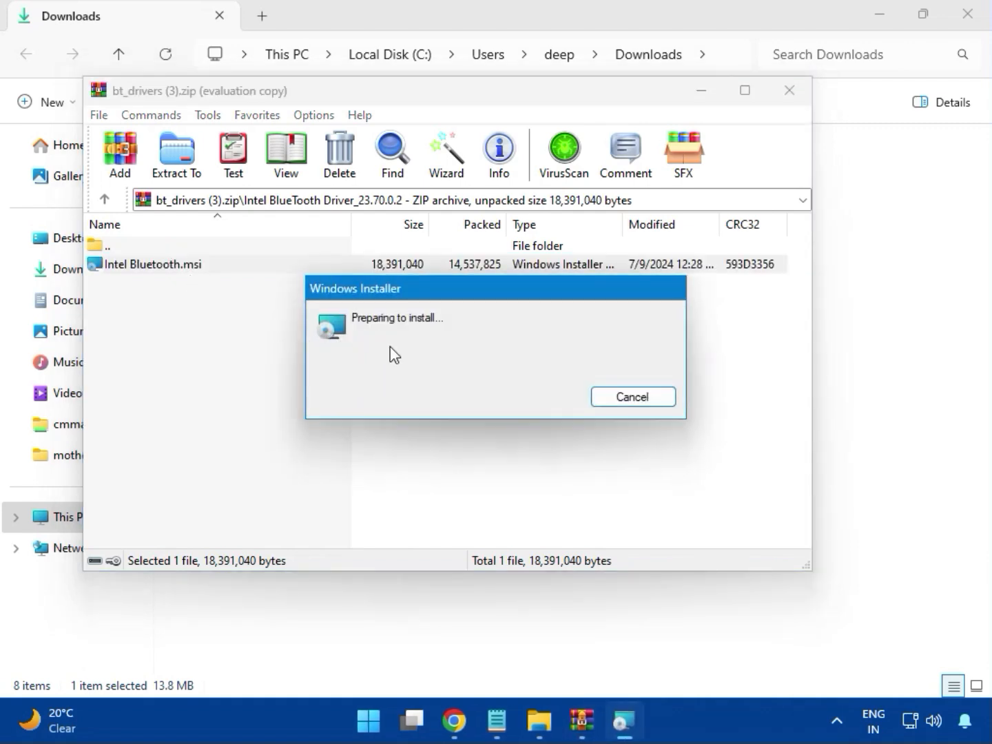
# - Install Intel Wireless Bluetooth with the license terms accepted and the Typical setup type, and close the finished wizard and archive
pyautogui.click(594, 510)
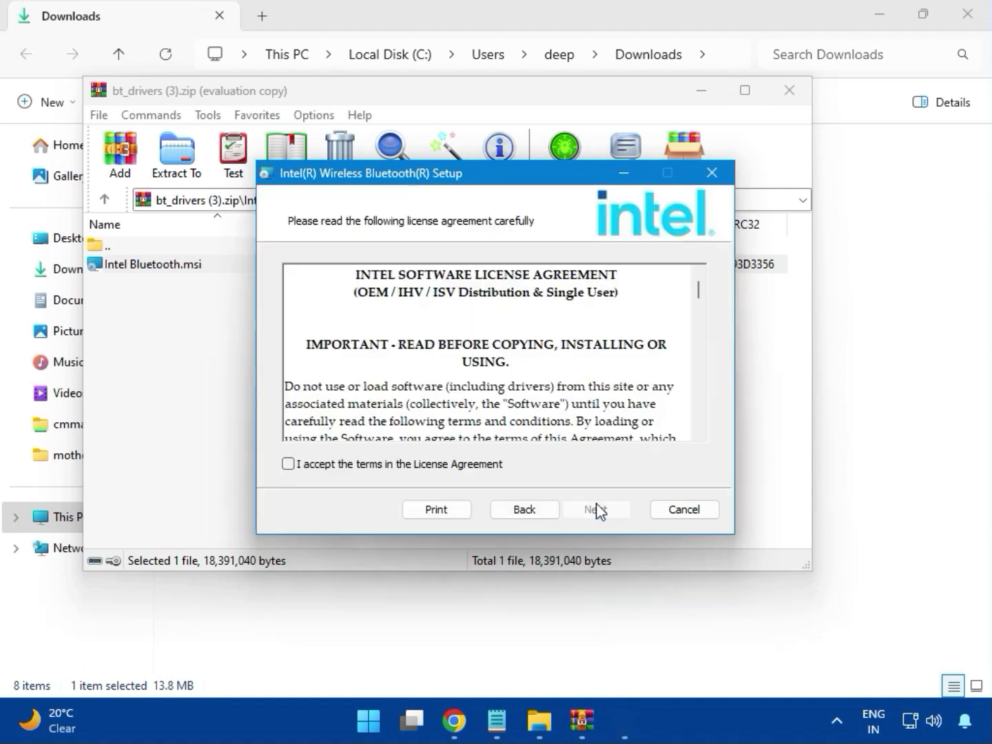
pyautogui.click(352, 466)
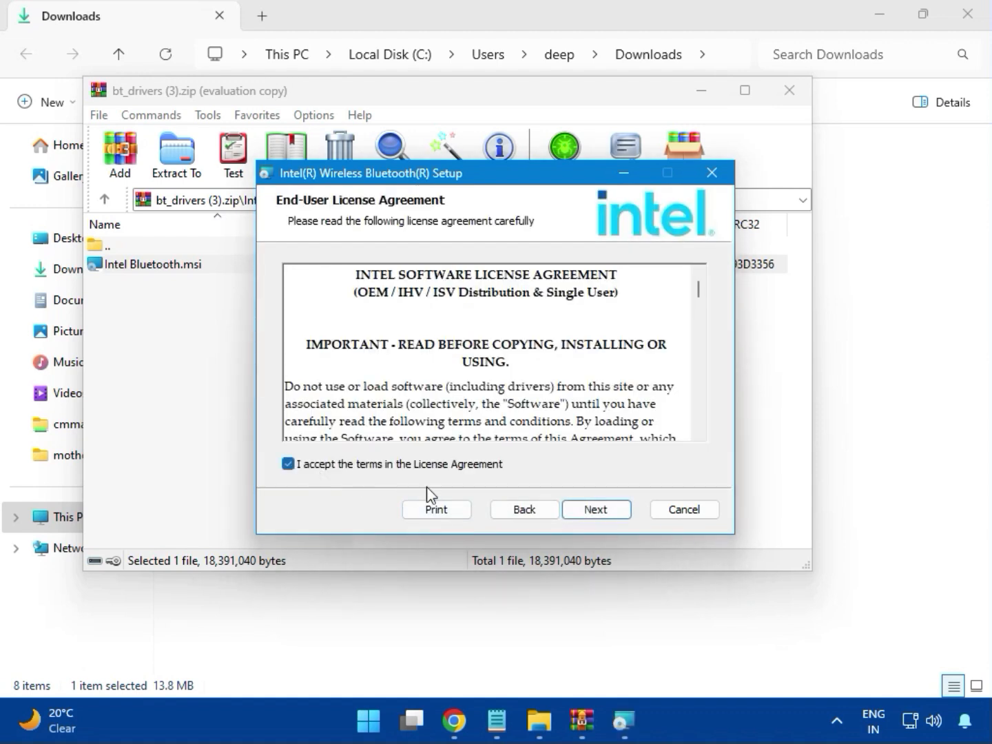
pyautogui.click(585, 512)
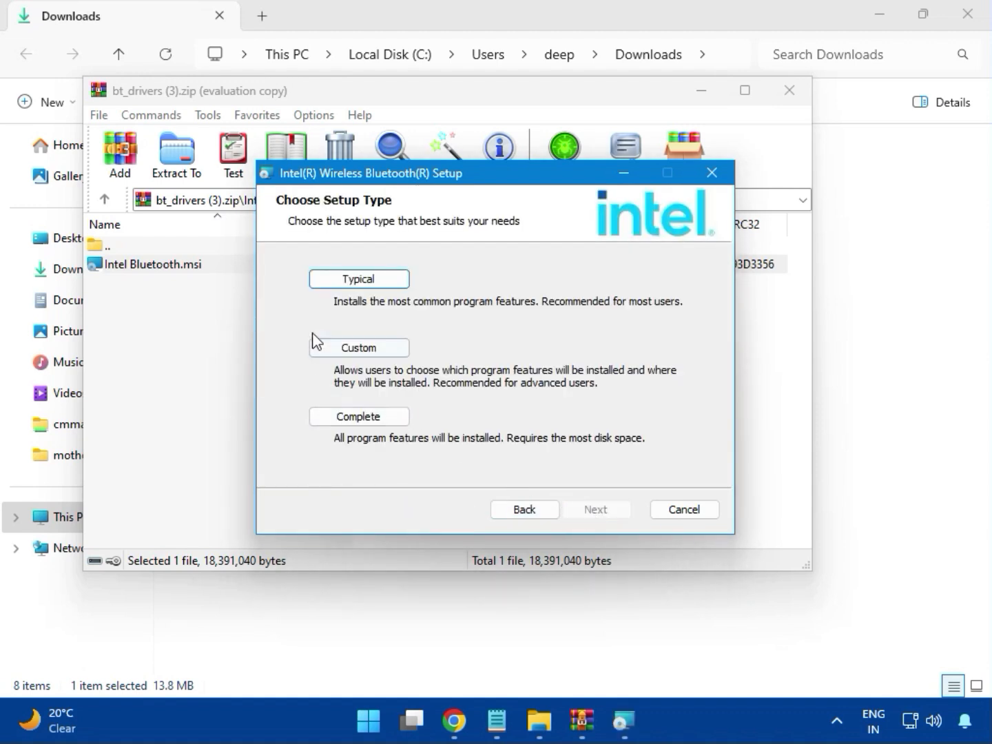
pyautogui.click(343, 281)
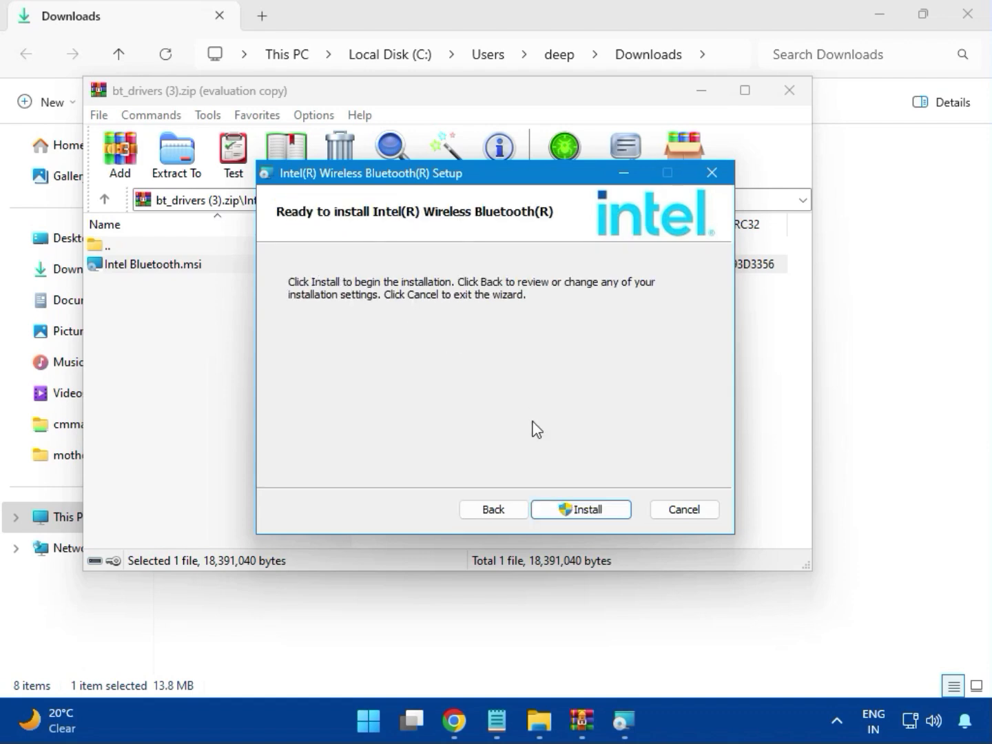
pyautogui.click(572, 510)
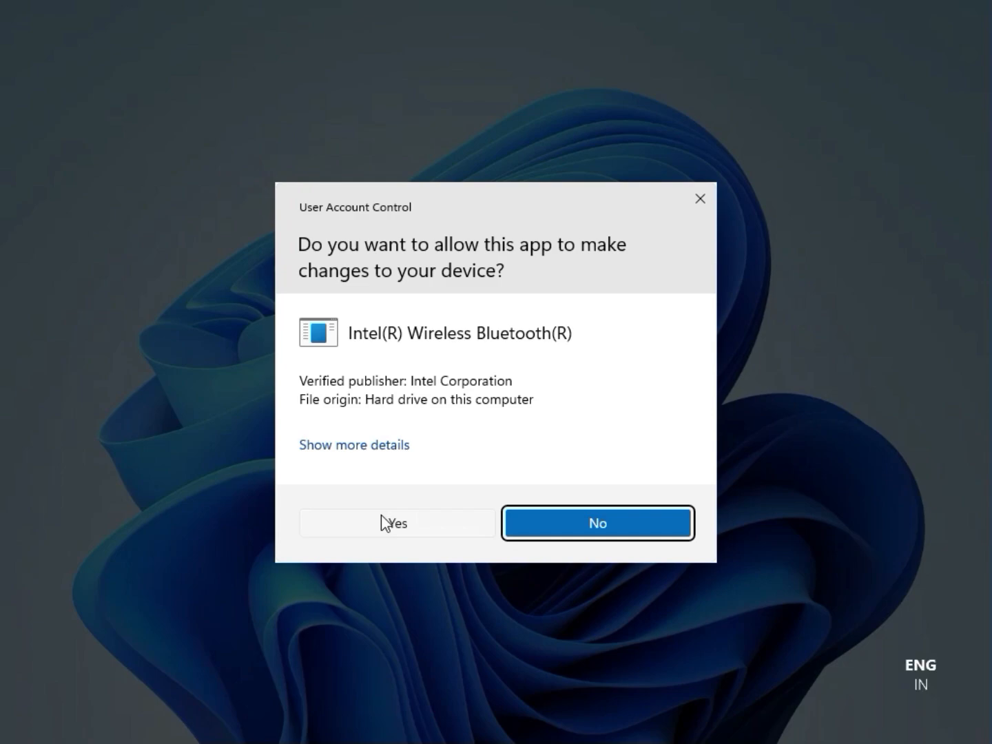
pyautogui.click(382, 513)
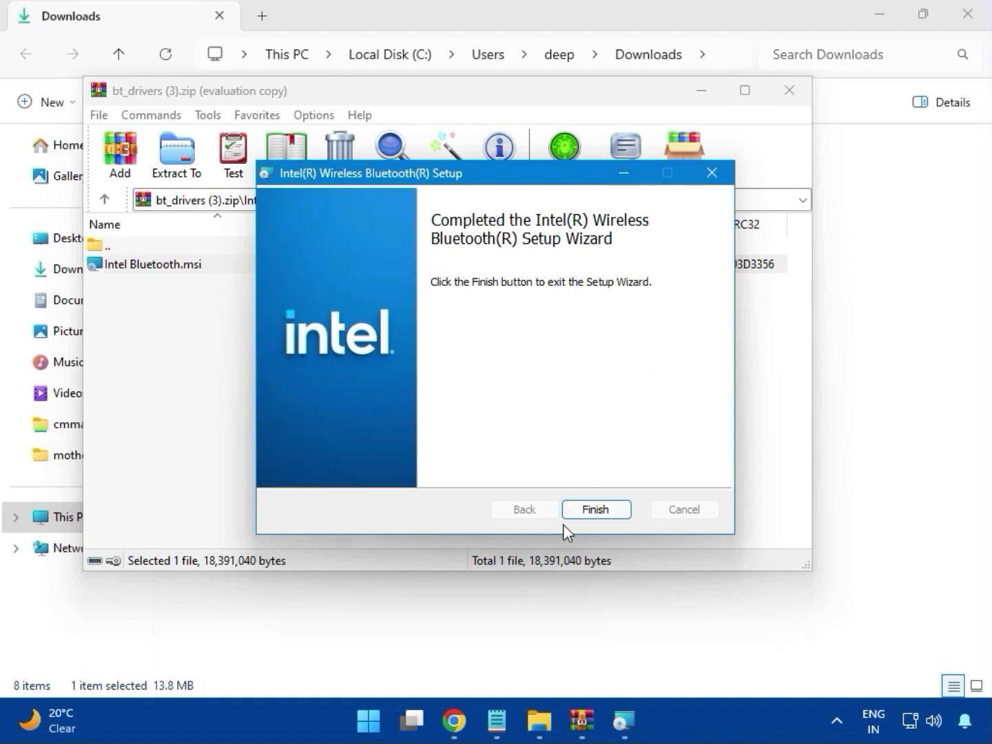
pyautogui.click(597, 510)
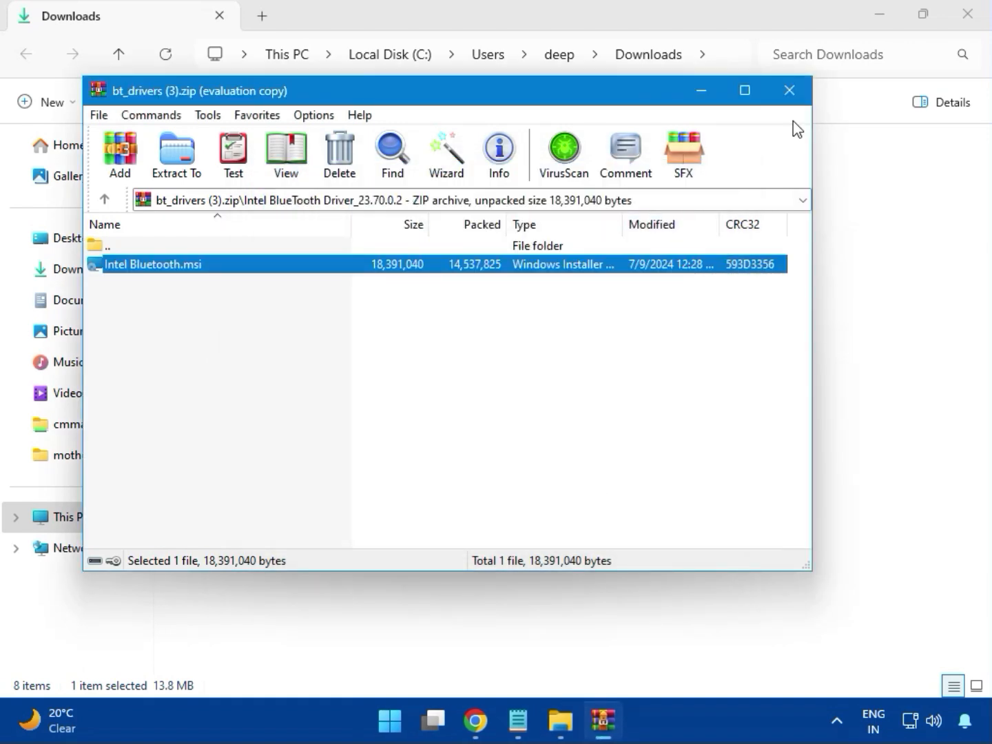
pyautogui.click(792, 96)
# - Run MSI SetupDrv64.exe from the W11 folder of Intel_Network_inf_w11 (8).zip with device changes allowed, and close the setup and archive
pyautogui.click(260, 257)
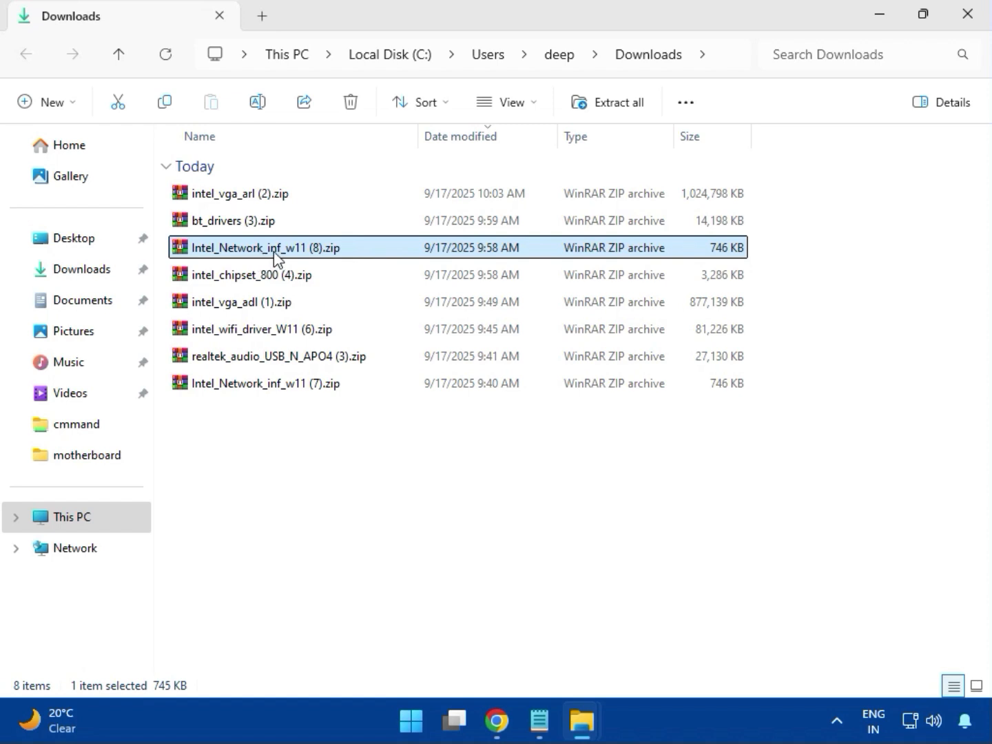
pyautogui.doubleClick(274, 251)
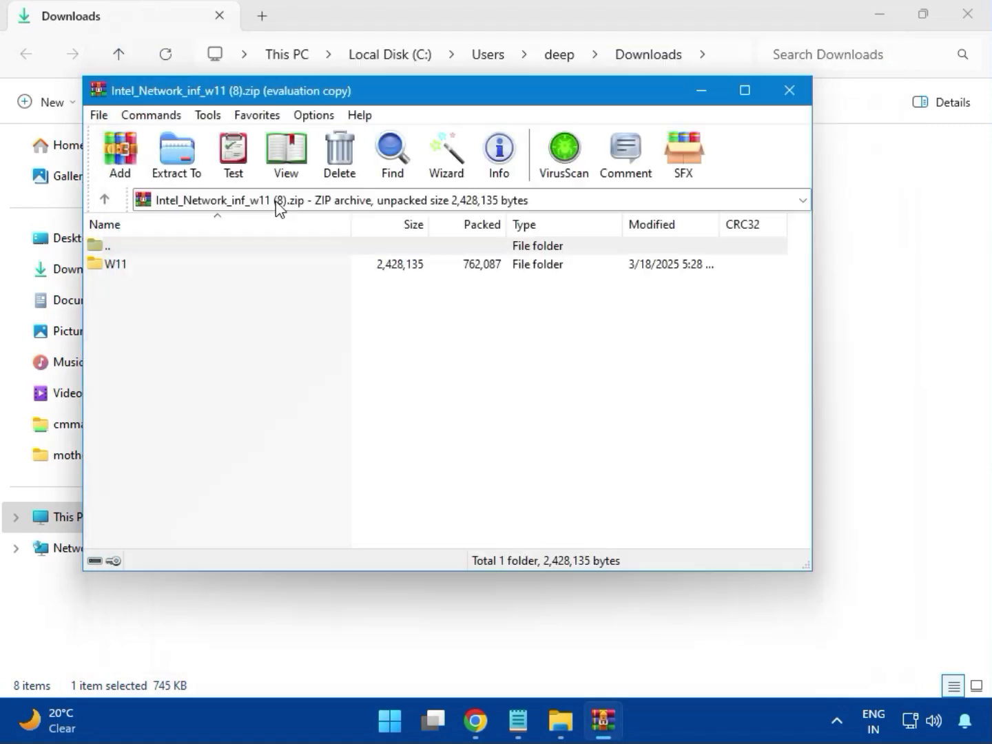
pyautogui.click(117, 264)
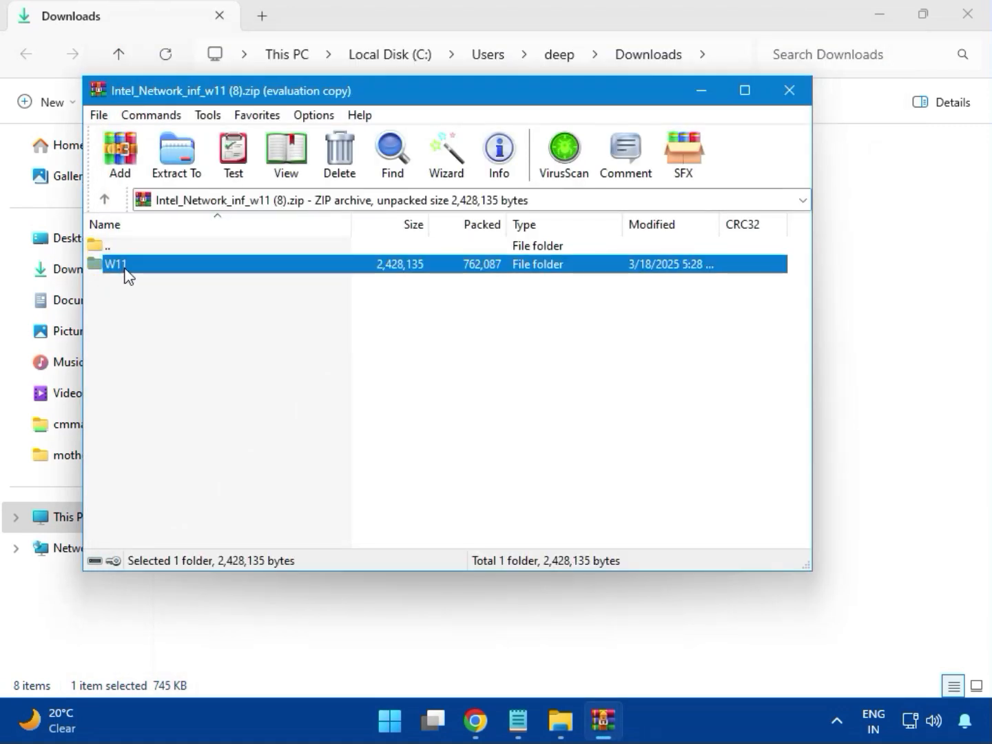
pyautogui.doubleClick(119, 266)
pyautogui.doubleClick(182, 341)
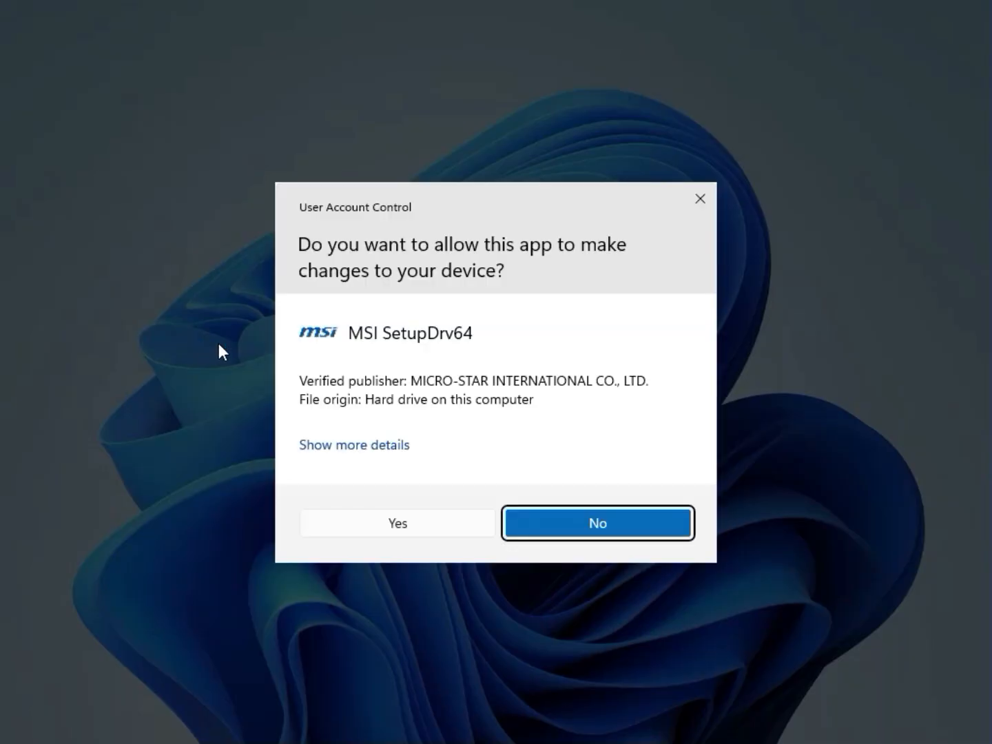
pyautogui.click(371, 516)
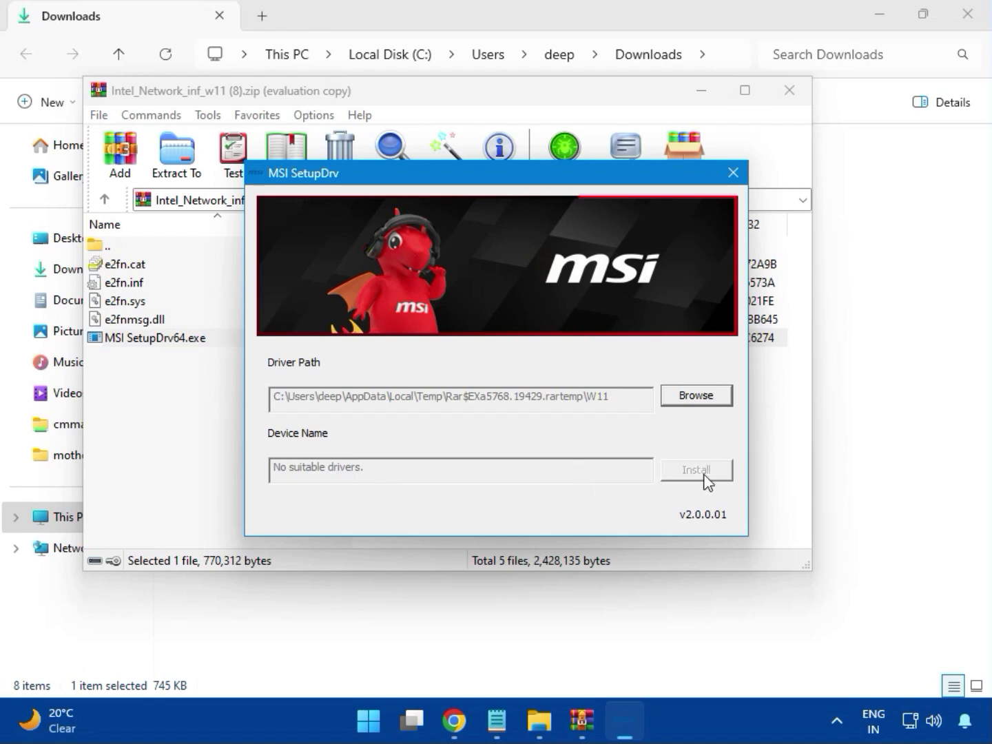
pyautogui.click(735, 173)
pyautogui.click(788, 92)
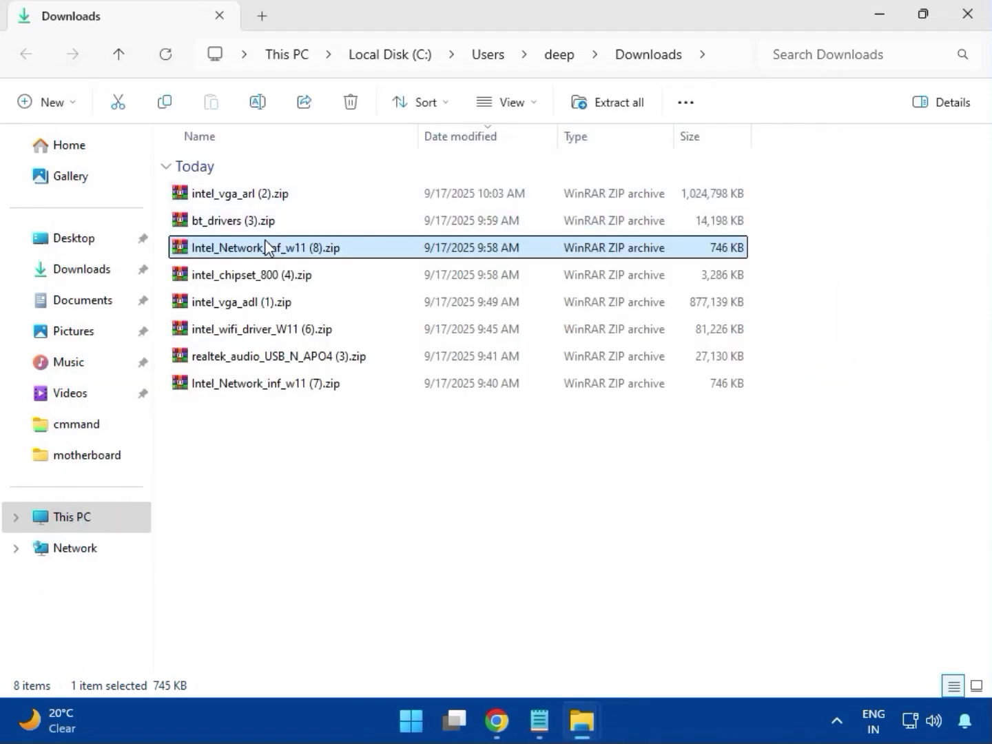
# - Open intel_chipset_800 (4).zip, dismiss the license reminder, and launch SetupChipset.exe from the Intel Chipset Driver_10.1.20062.8627 folder
pyautogui.click(229, 282)
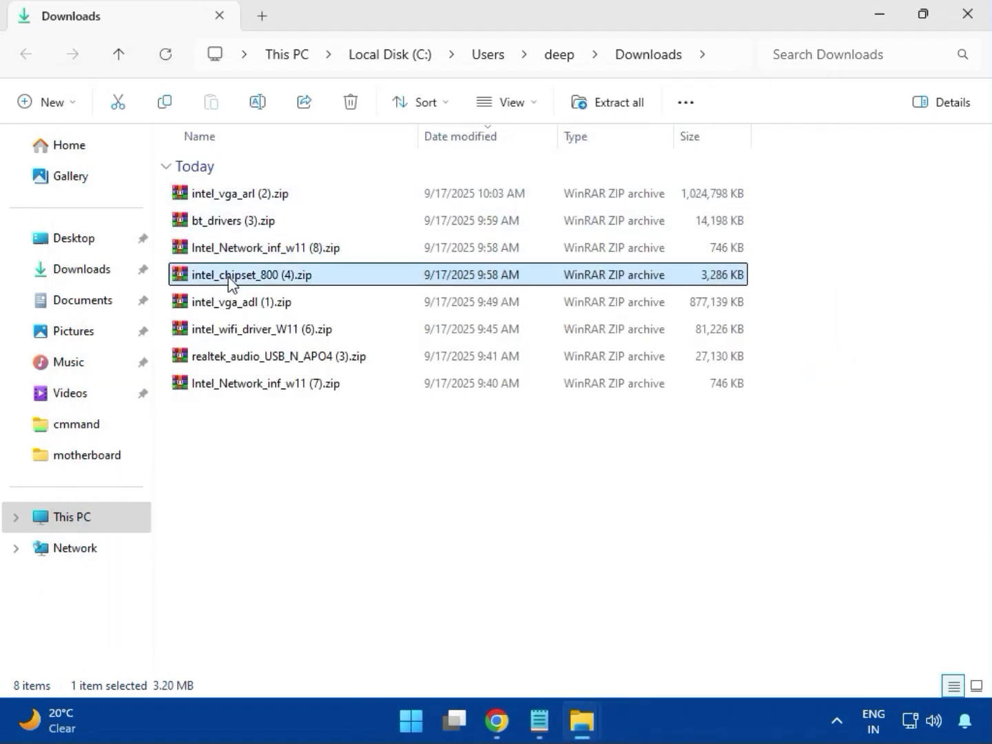
pyautogui.doubleClick(282, 282)
pyautogui.click(129, 275)
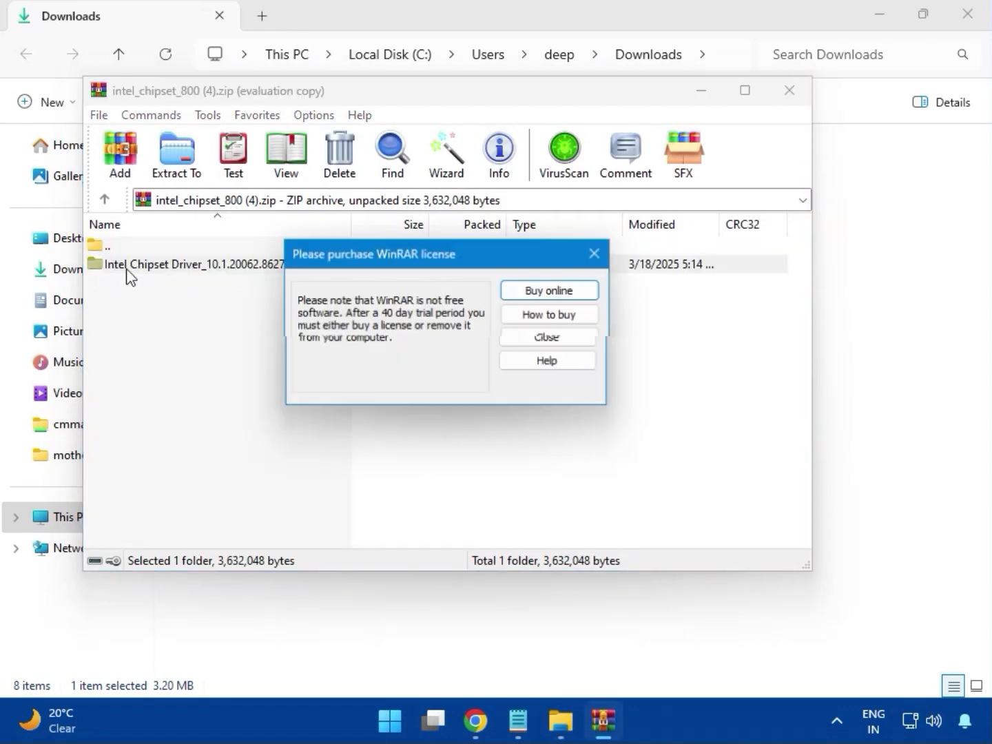
pyautogui.click(594, 253)
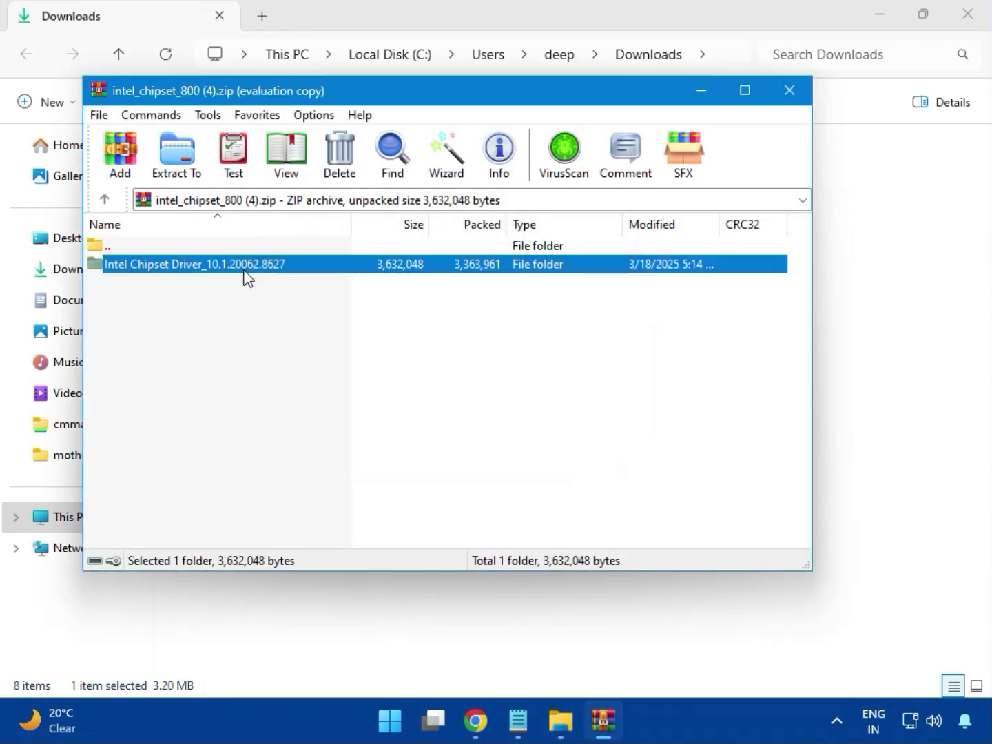
pyautogui.doubleClick(244, 270)
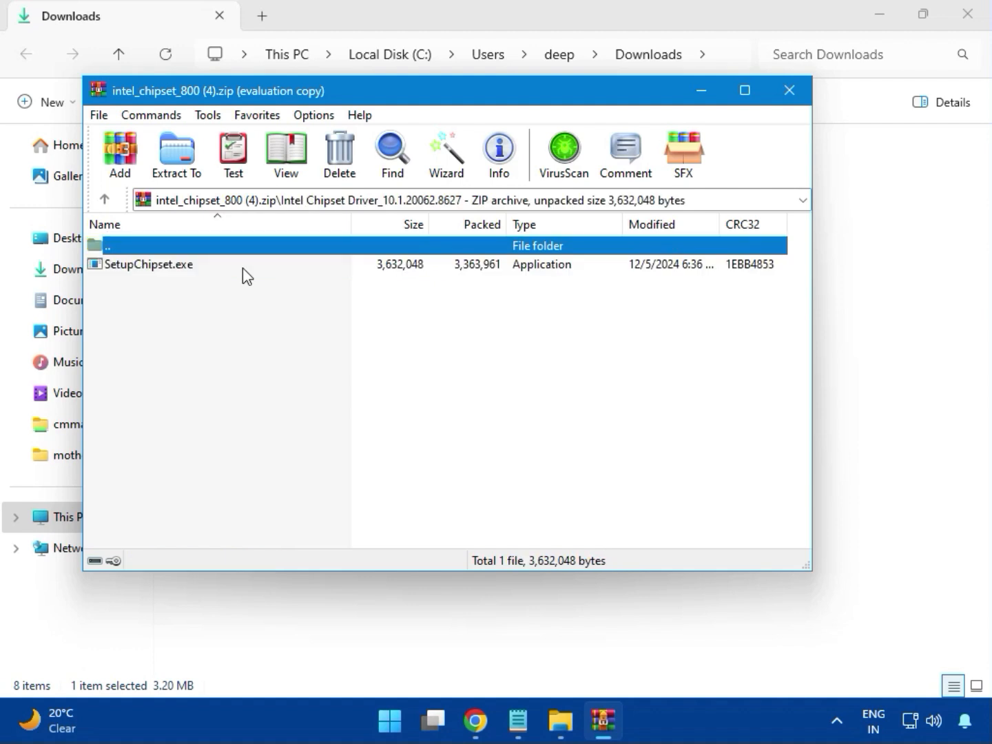
pyautogui.doubleClick(160, 267)
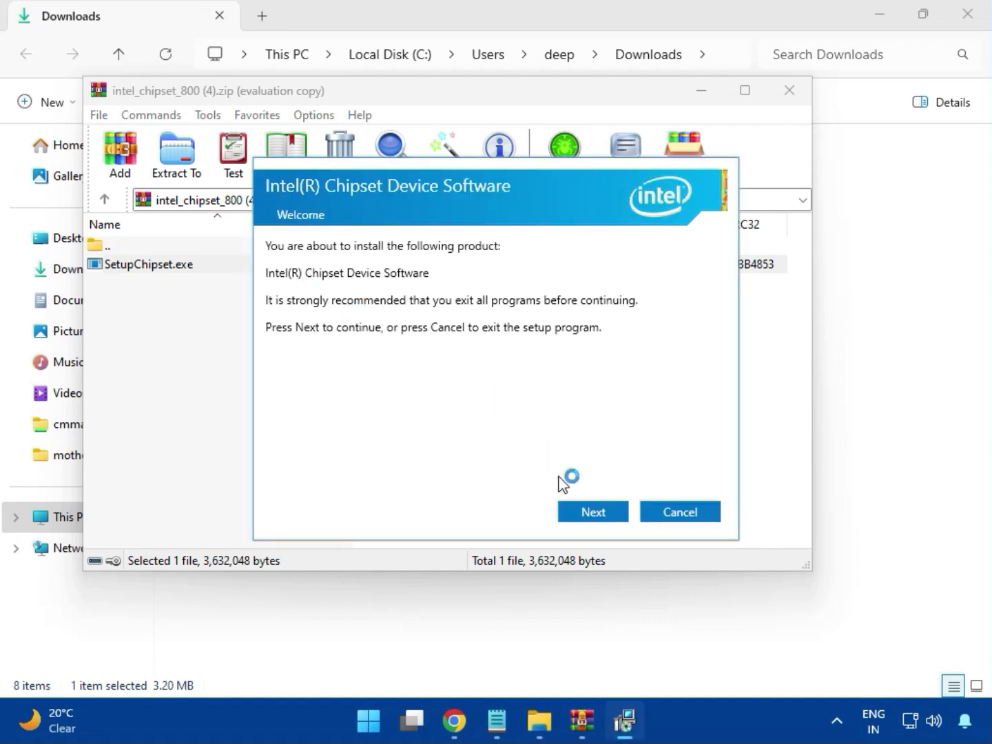
# - Try to install the Intel Chipset Device Software through its setup wizard, allowing it to make changes to the device
pyautogui.click(596, 510)
pyautogui.click(594, 510)
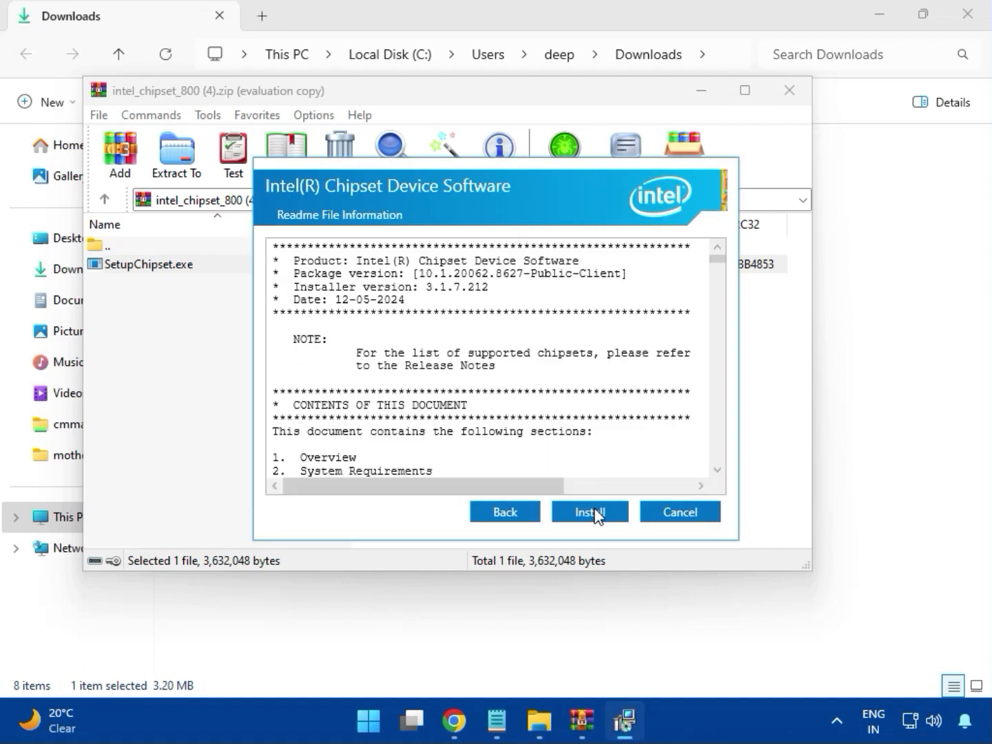
pyautogui.click(592, 512)
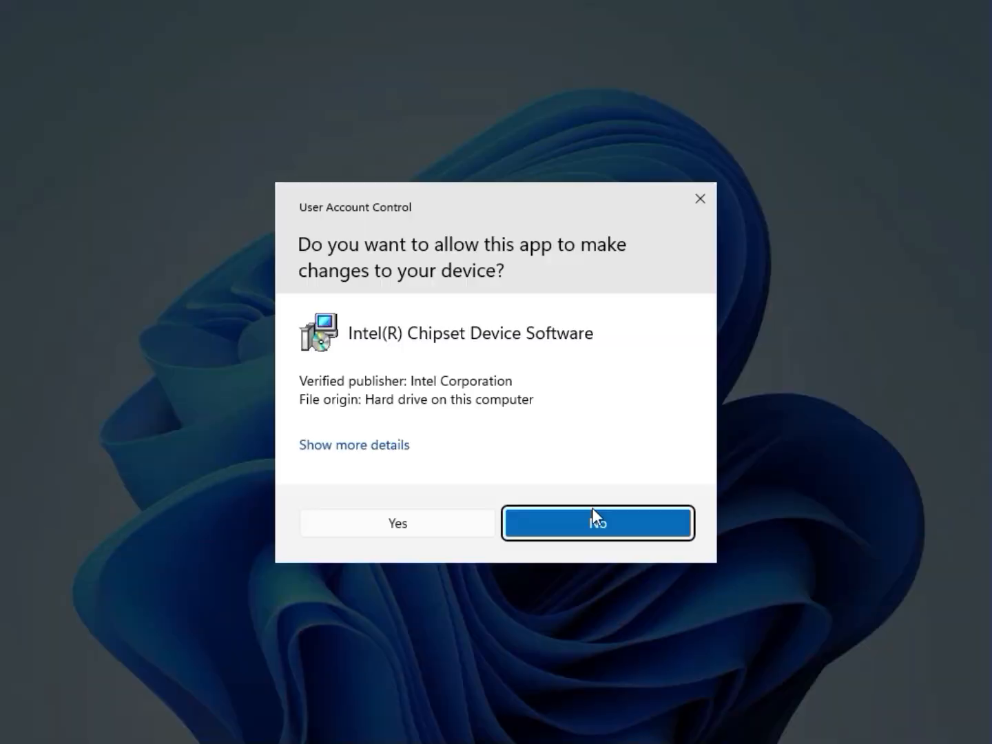
pyautogui.click(441, 524)
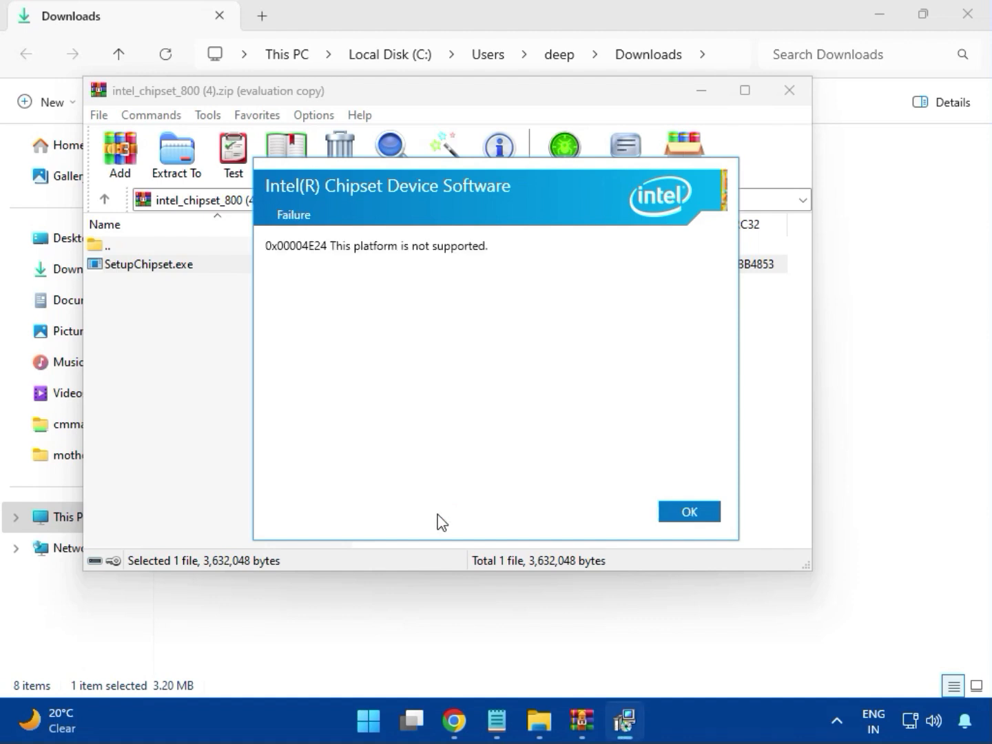
# - Dismiss the Intel Chipset Device Software setup and close the intel_chipset_800 (4).zip archive
pyautogui.click(673, 517)
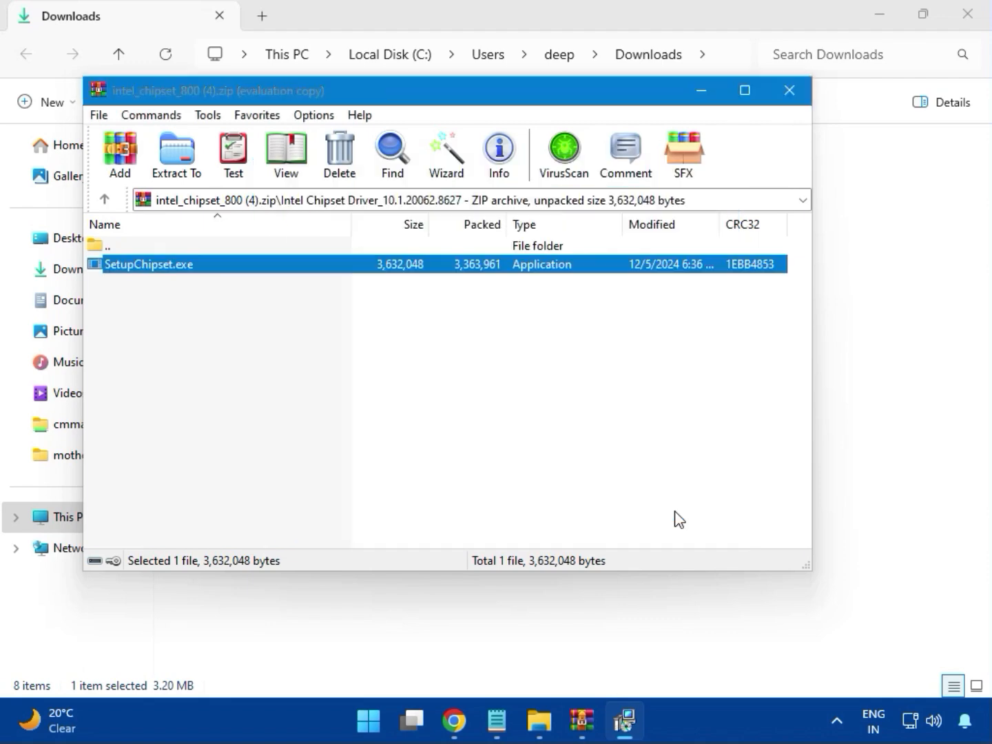
pyautogui.click(789, 96)
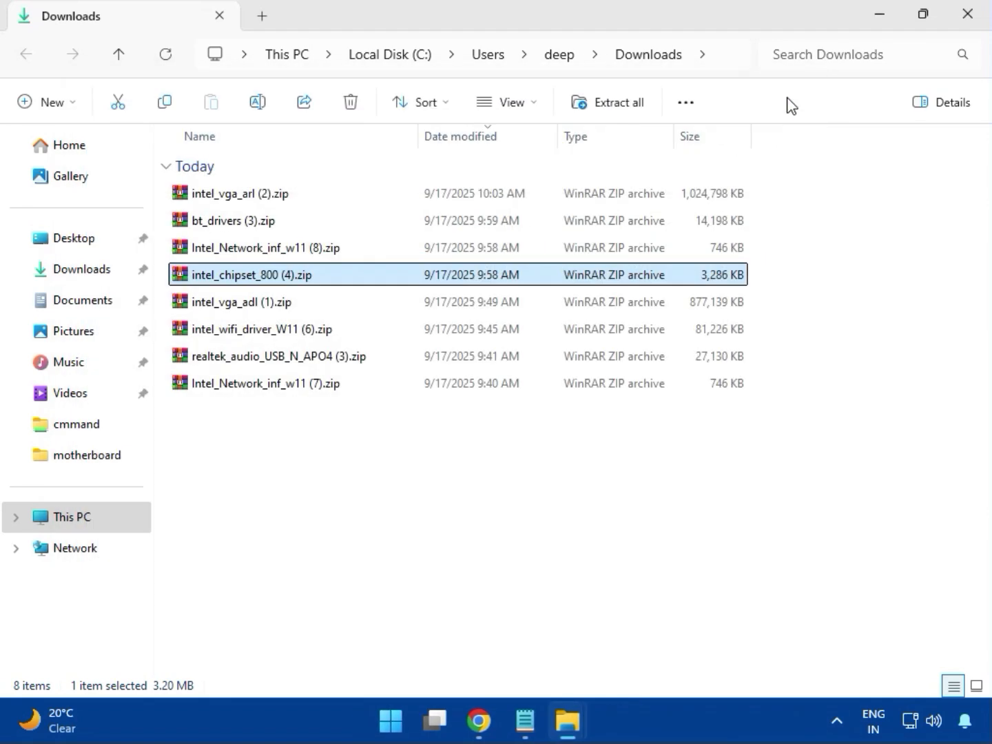
# - Look at the contents of intel_vga_adl (1).zip and close the archive
pyautogui.click(254, 306)
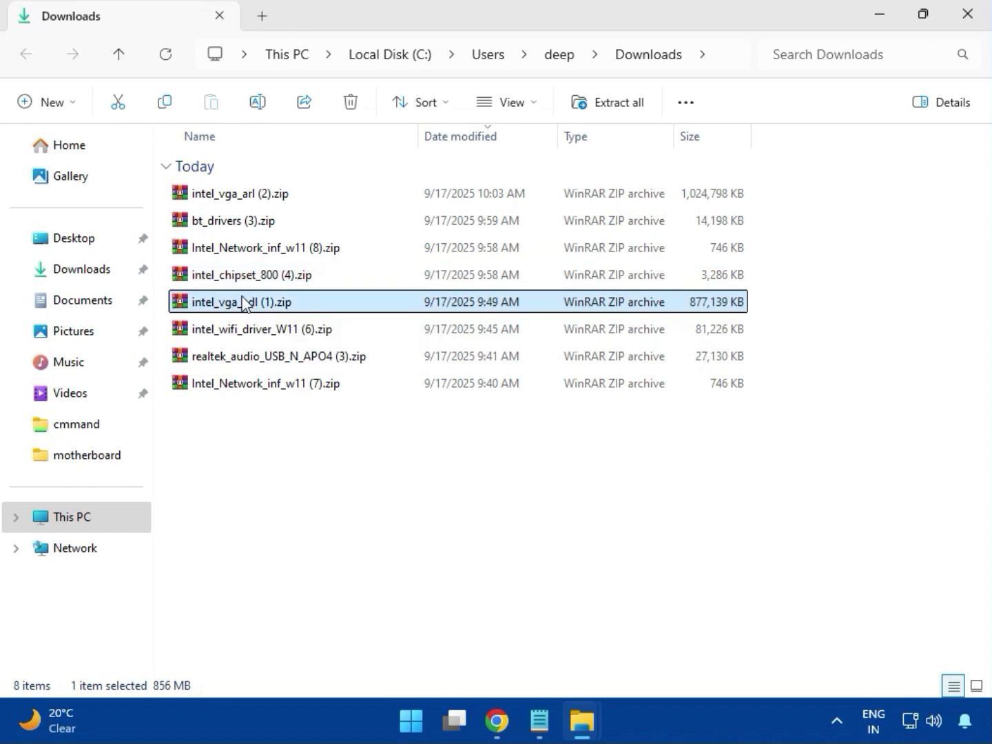
pyautogui.doubleClick(246, 303)
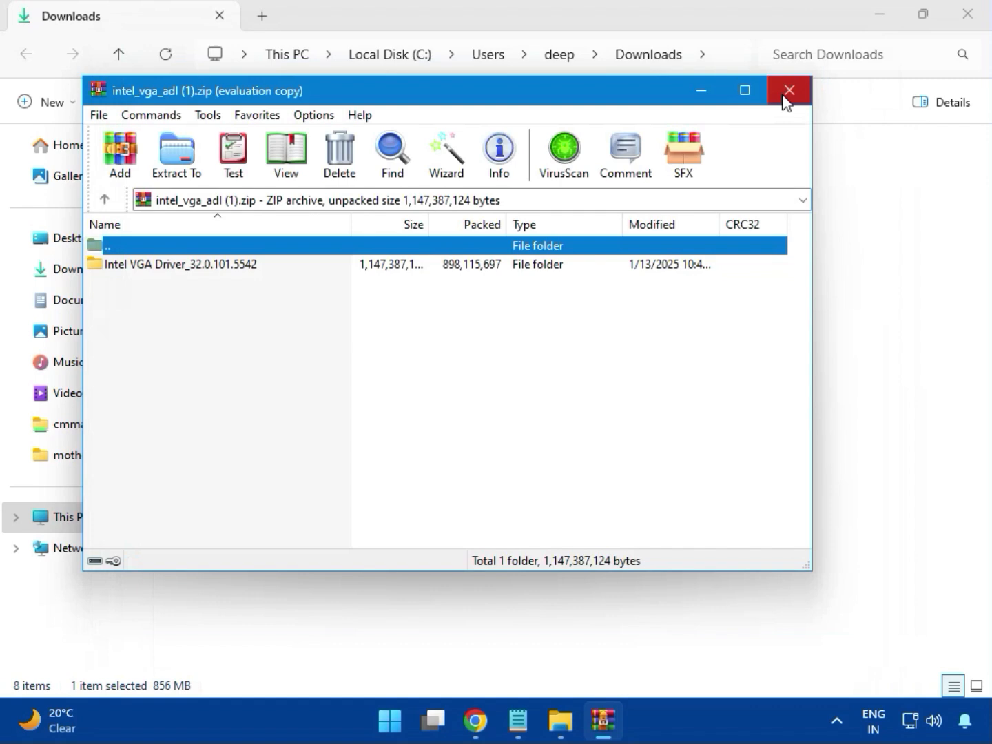
pyautogui.click(786, 95)
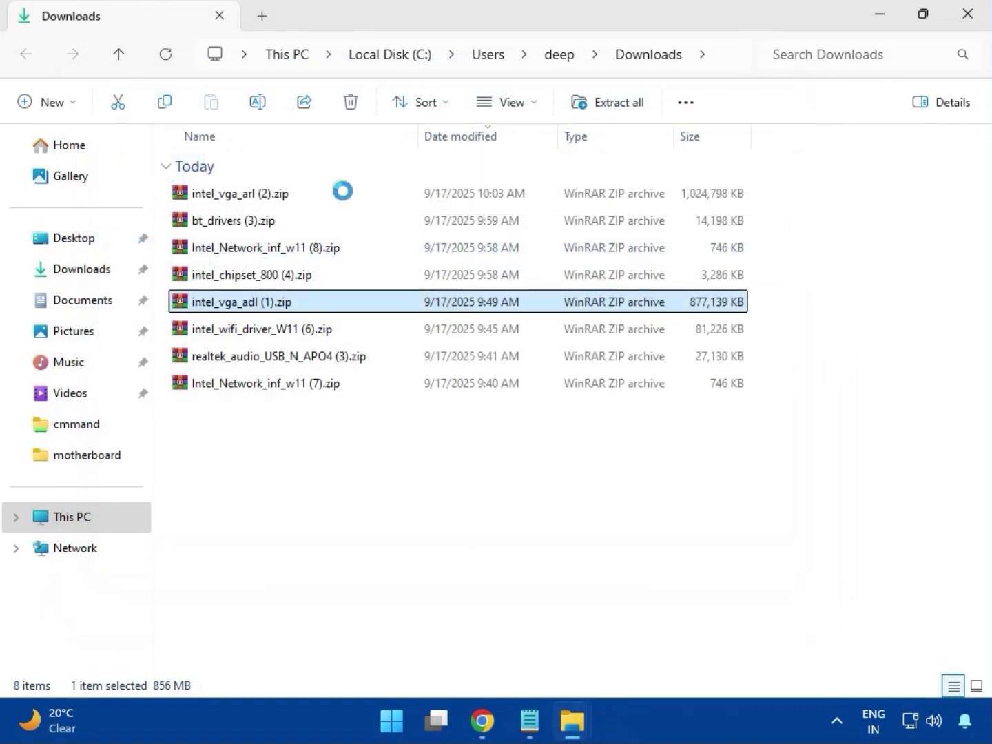
# - Open intel_wifi_driver_W11 (6).zip, dismiss the license reminder, and go to the UWD\Win64 folder inside Intel WIFI Driver_23.40.0.4
pyautogui.click(257, 332)
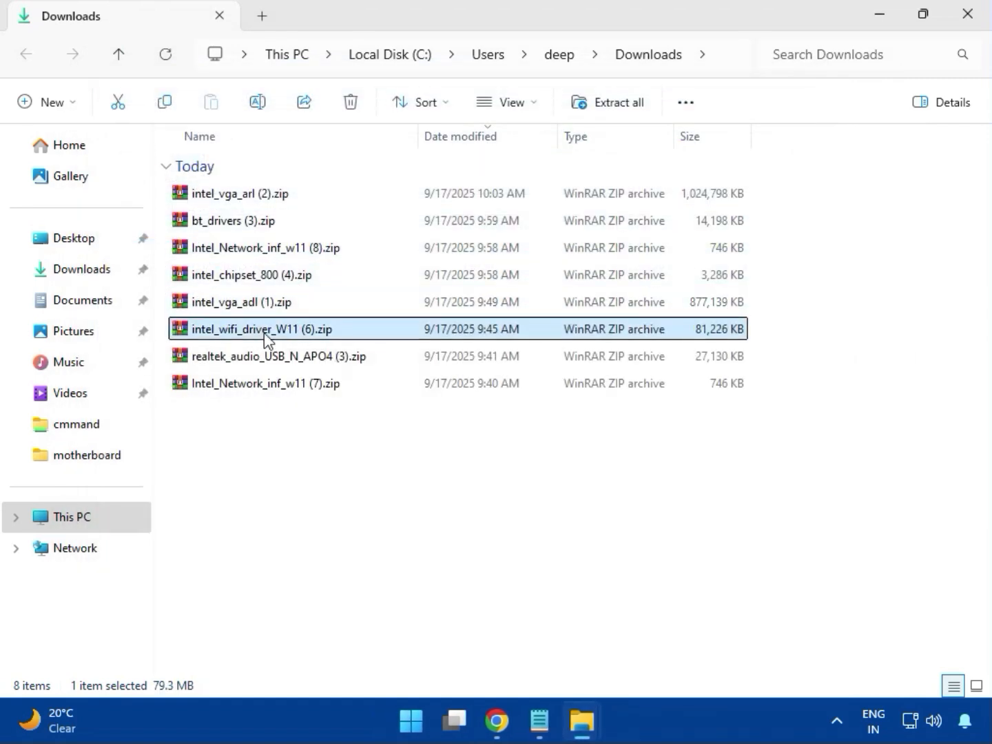
pyautogui.doubleClick(251, 330)
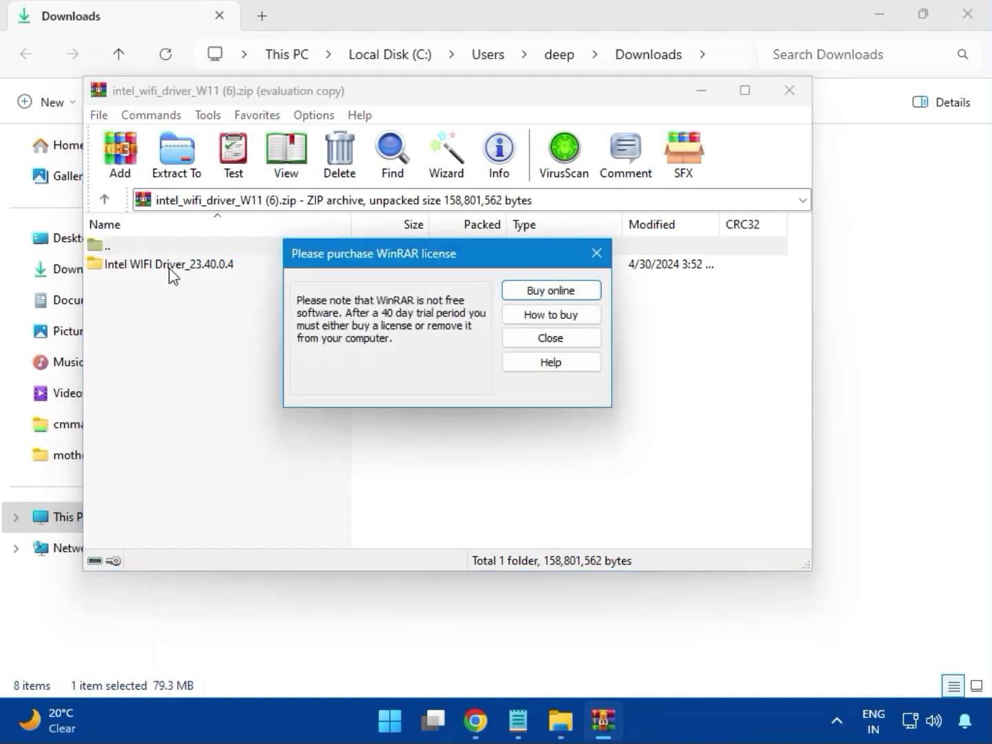
pyautogui.click(596, 253)
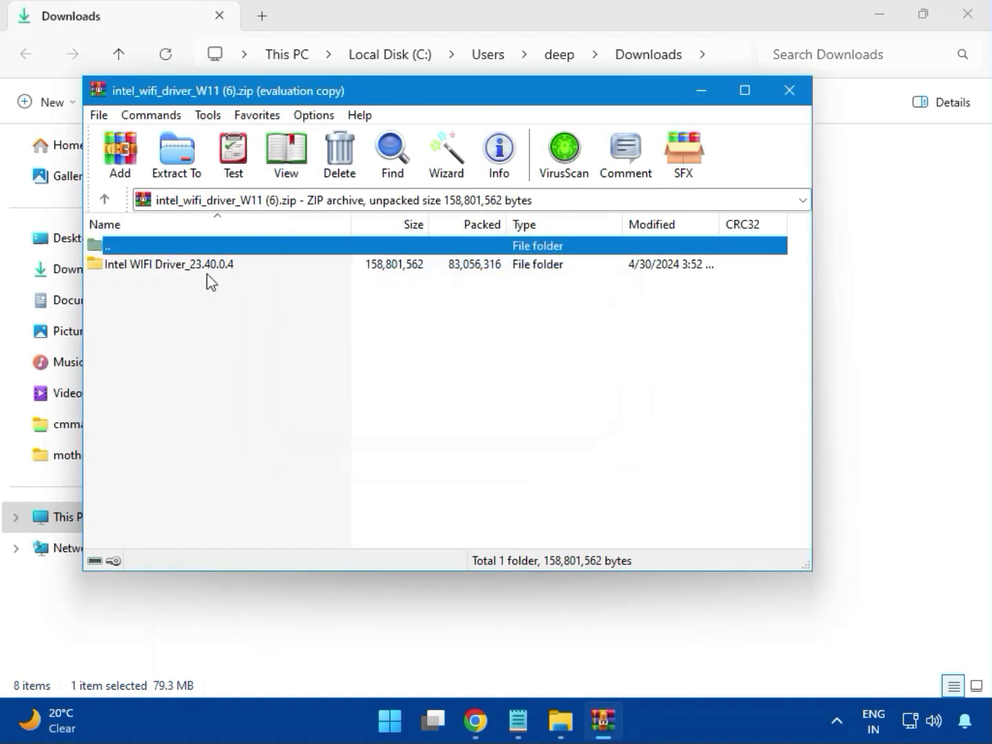
pyautogui.doubleClick(159, 264)
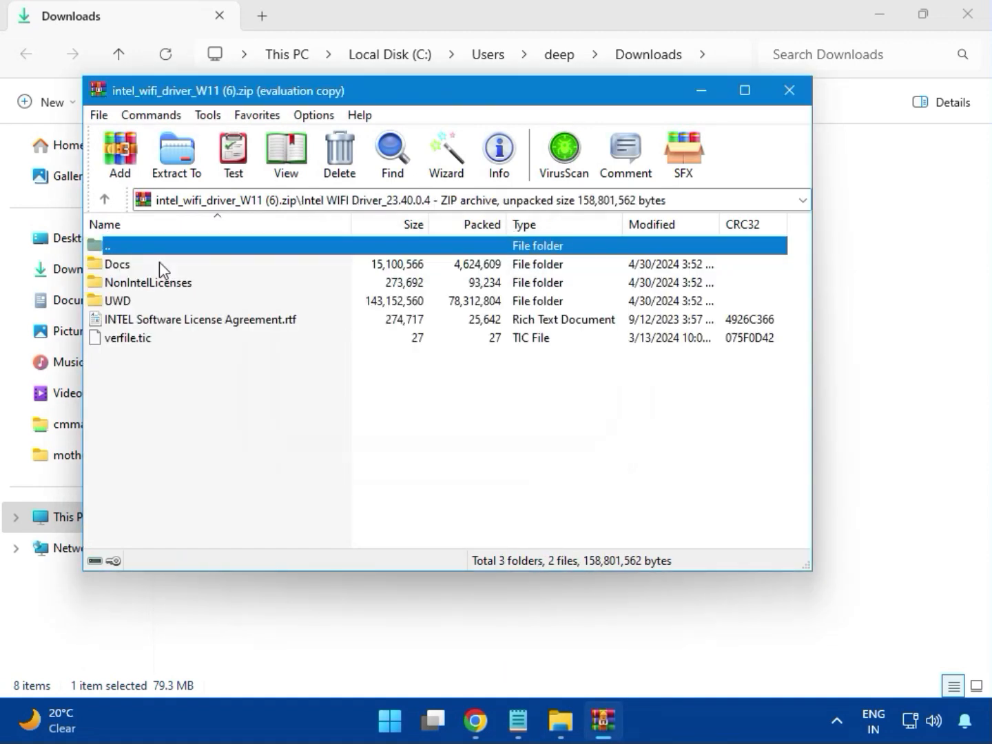
pyautogui.click(134, 305)
pyautogui.doubleClick(134, 305)
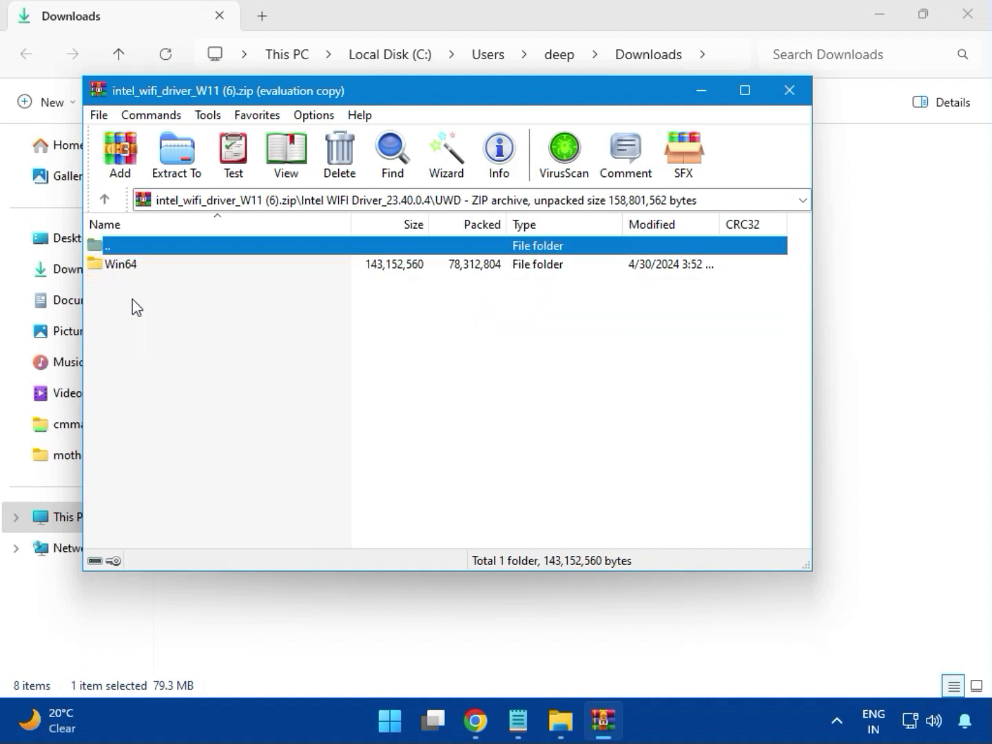
pyautogui.doubleClick(134, 273)
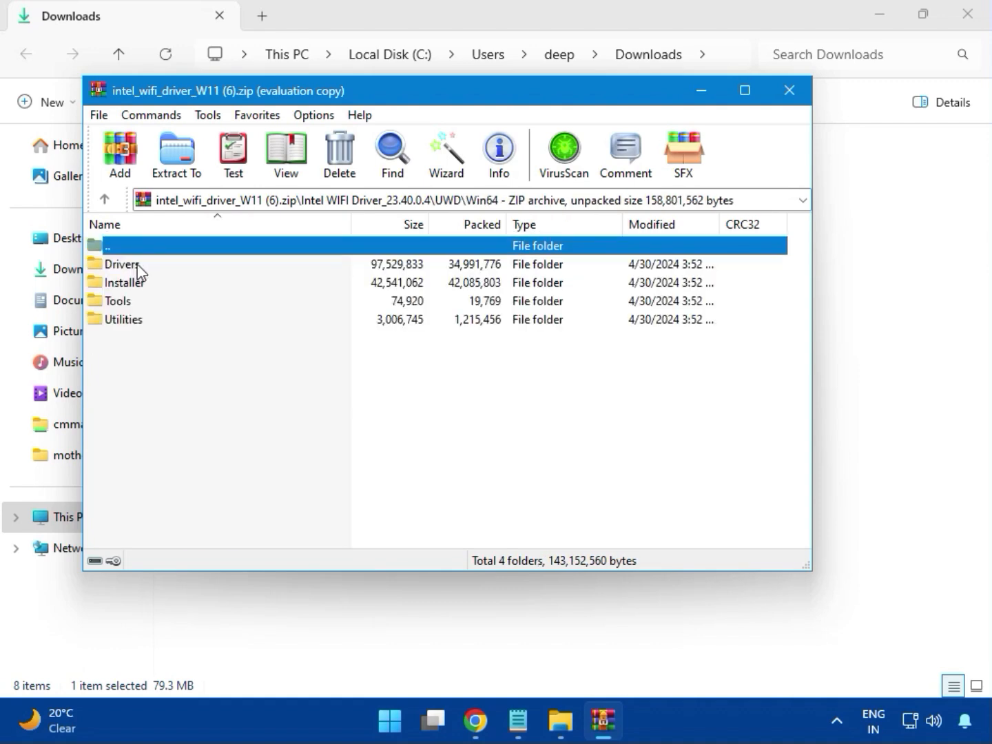
# - Check the files in the Drivers folder and launch WirelessSetup.exe from the Installer folder
pyautogui.doubleClick(138, 266)
pyautogui.scroll(-2, 181, 406)
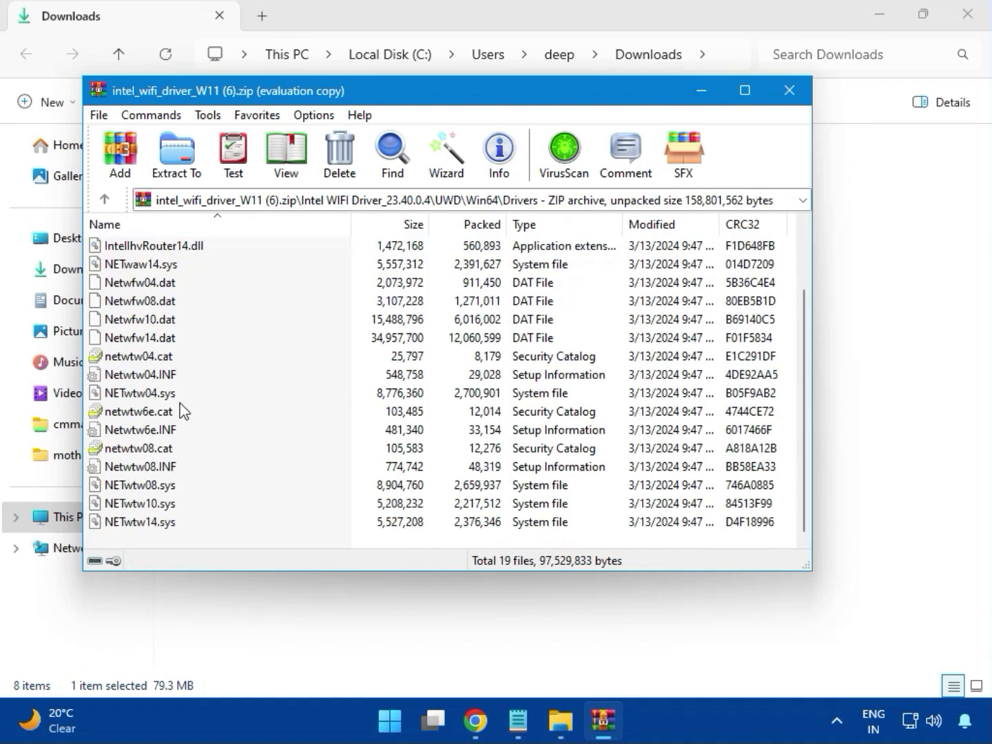
pyautogui.scroll(2, 173, 458)
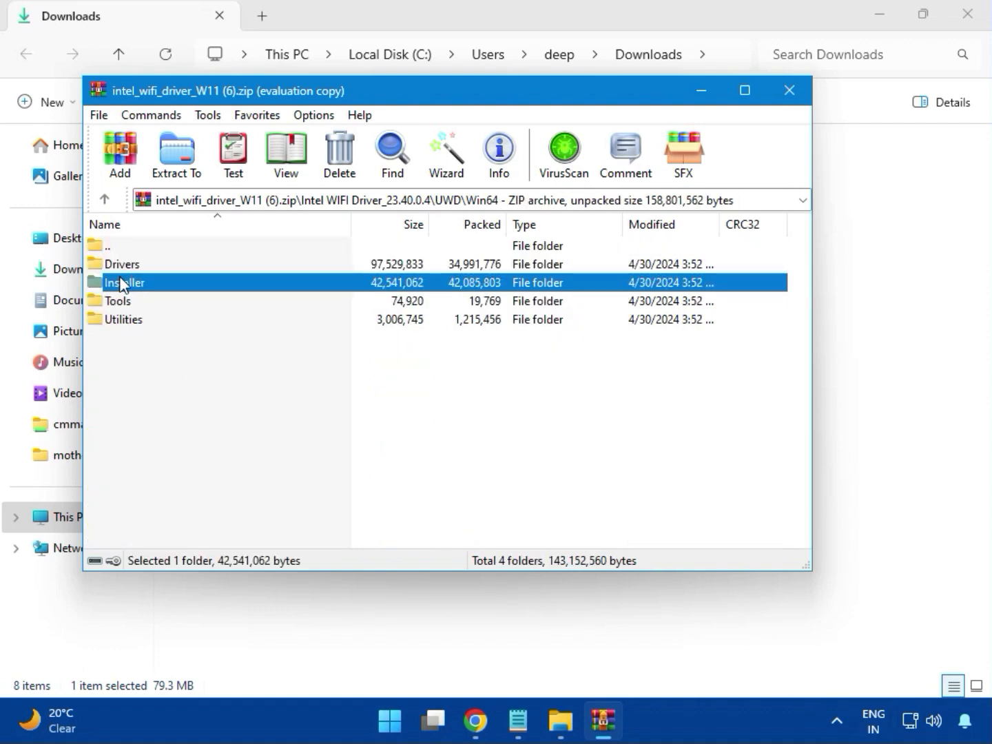
pyautogui.doubleClick(139, 284)
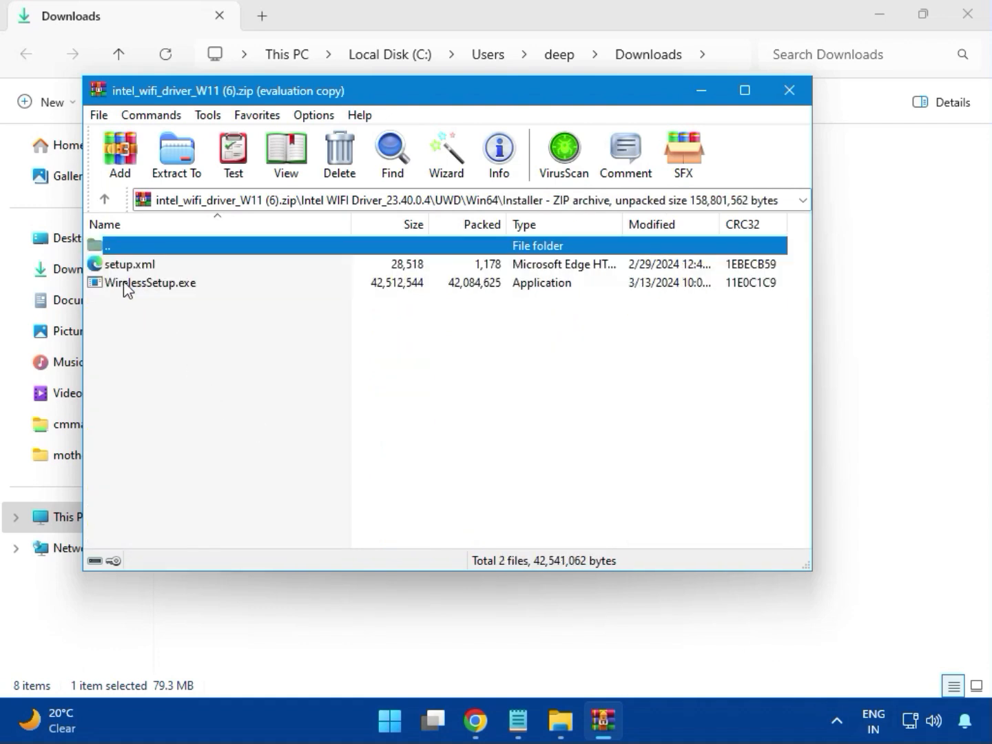
pyautogui.click(131, 285)
pyautogui.doubleClick(156, 283)
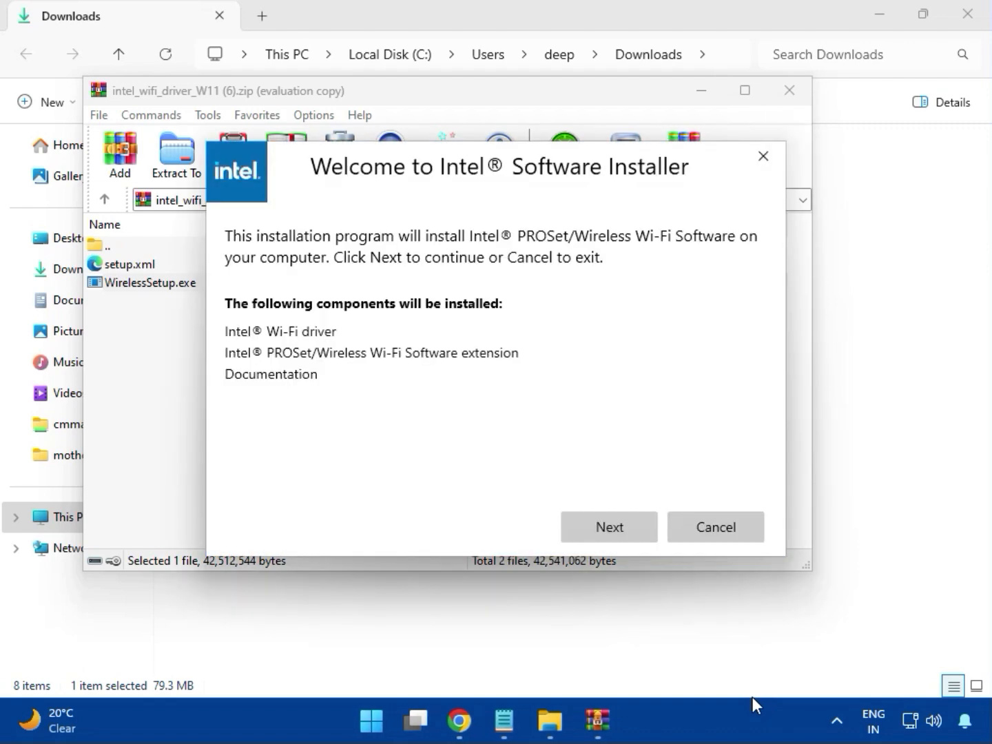
# - Install Intel PROSet/Wireless Wi-Fi Software with the license terms accepted and device changes allowed, and close the finished installer and archive
pyautogui.click(607, 523)
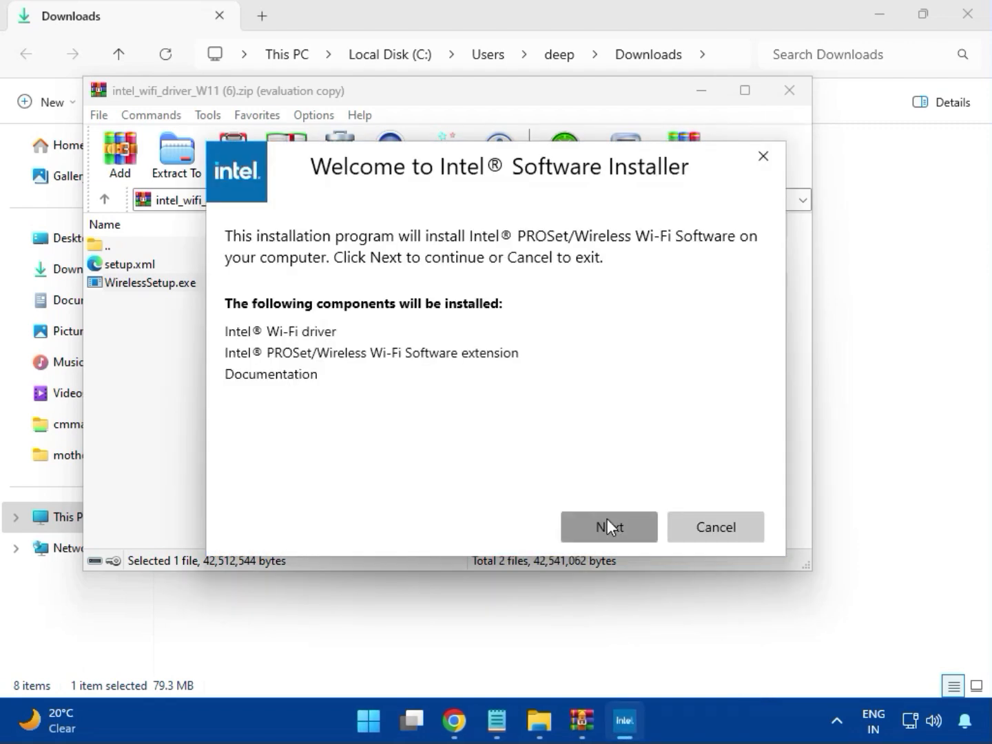
pyautogui.click(428, 487)
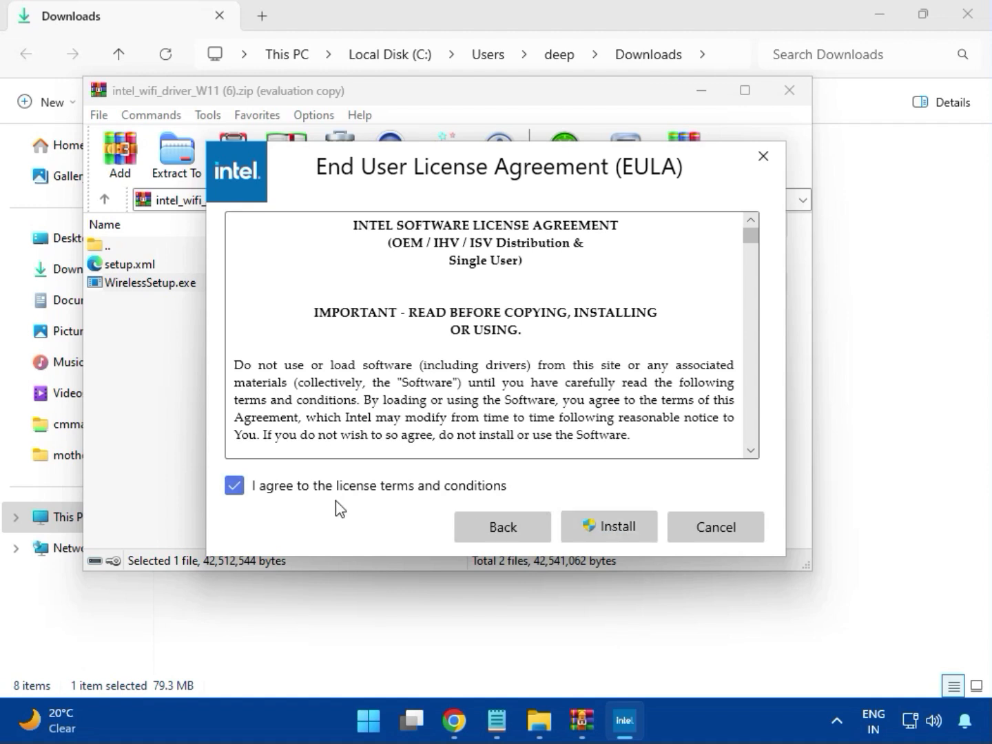
pyautogui.click(619, 530)
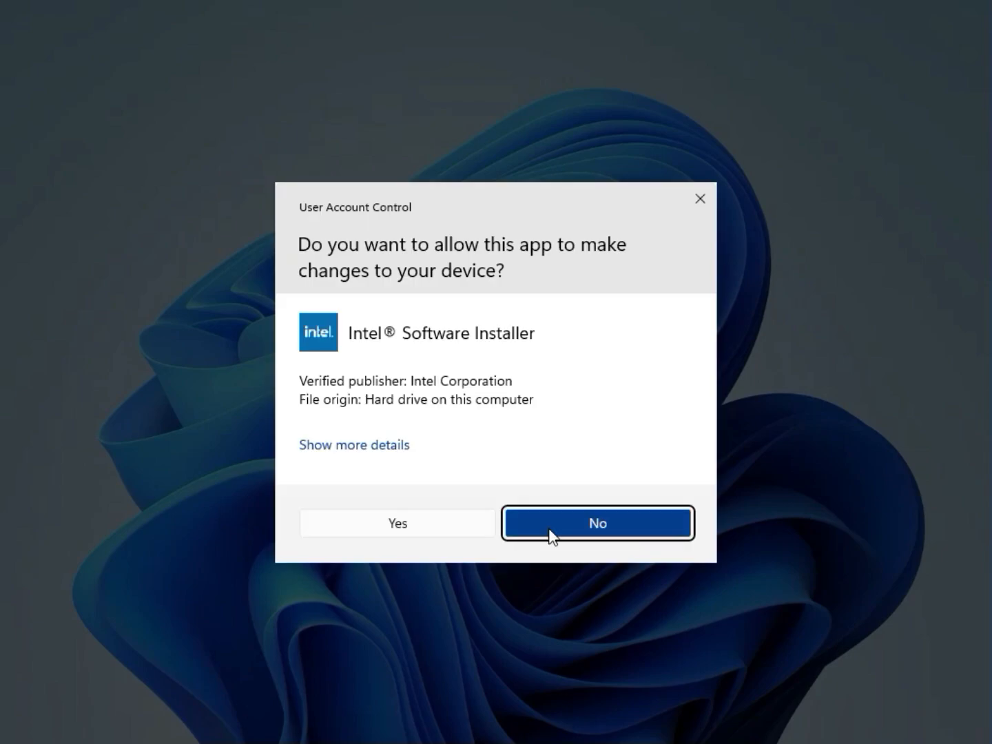
pyautogui.click(448, 531)
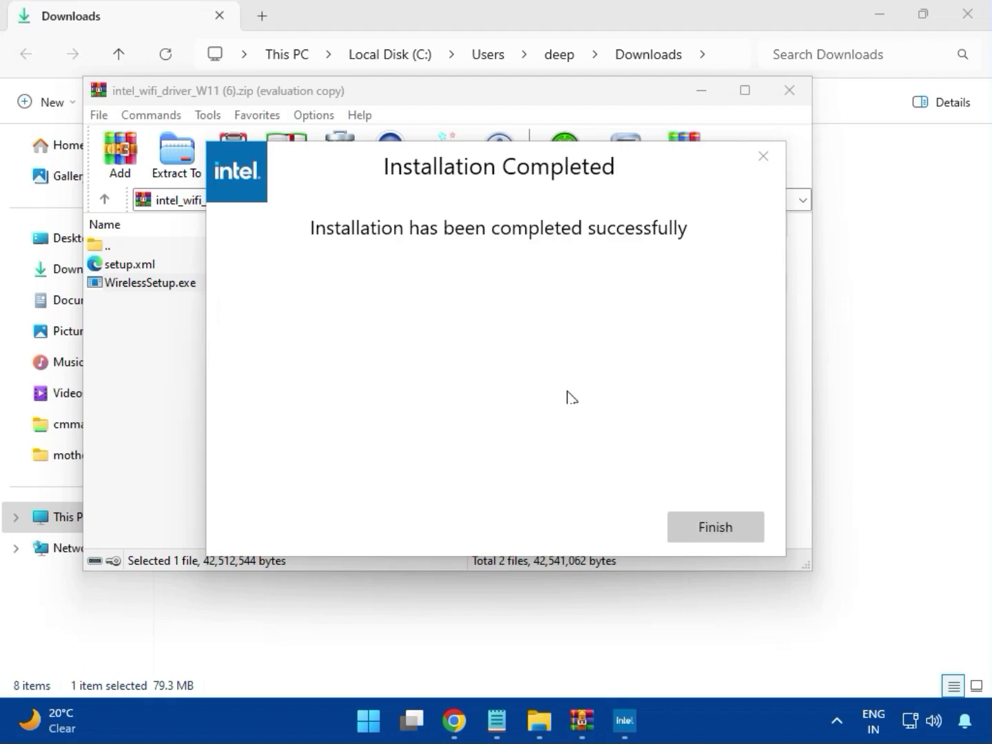
pyautogui.click(710, 525)
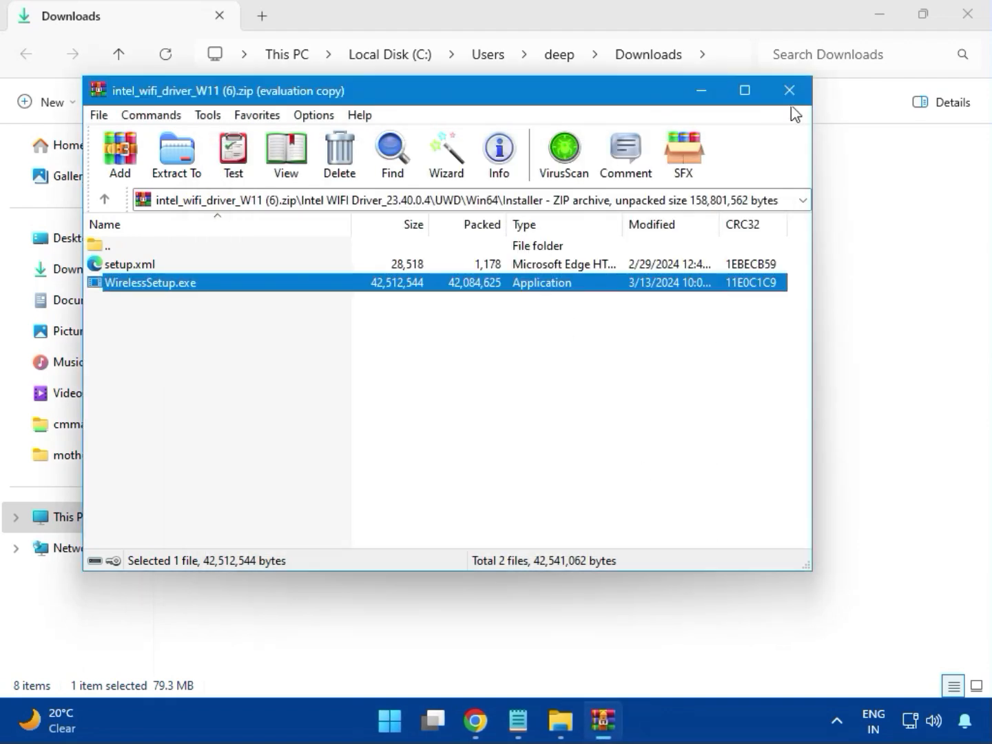
pyautogui.click(790, 92)
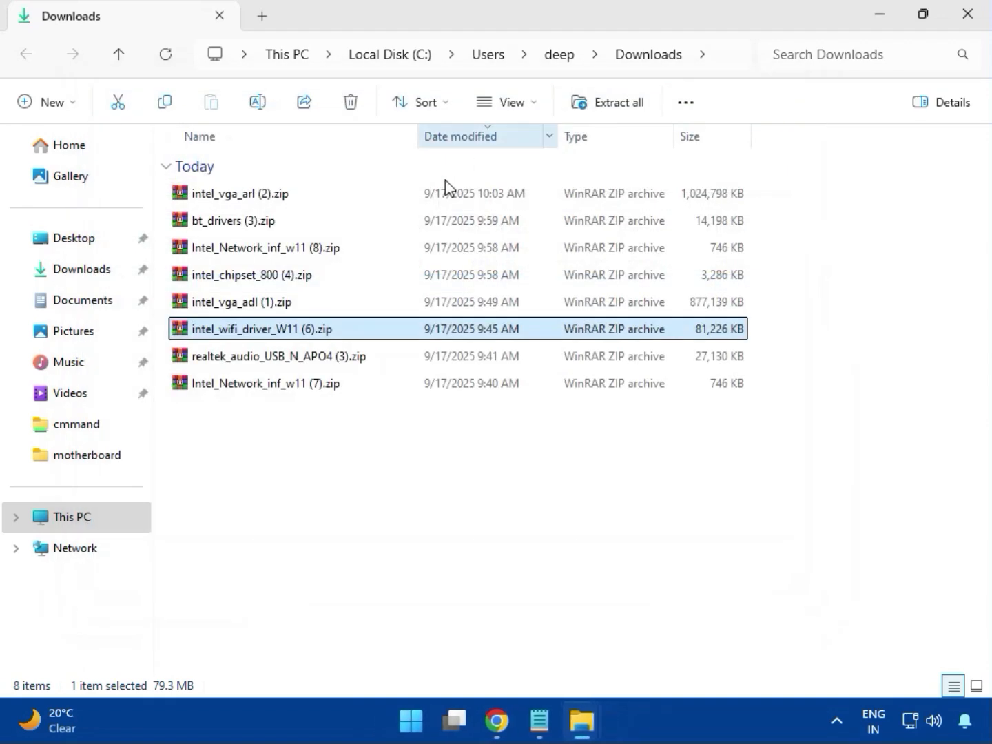
# - Run MSI_Launcher.exe from the Realtek USB Universal Driver folder of realtek_audio_USB_N_APO4 (3).zip with device changes allowed, and close the archive
pyautogui.doubleClick(297, 365)
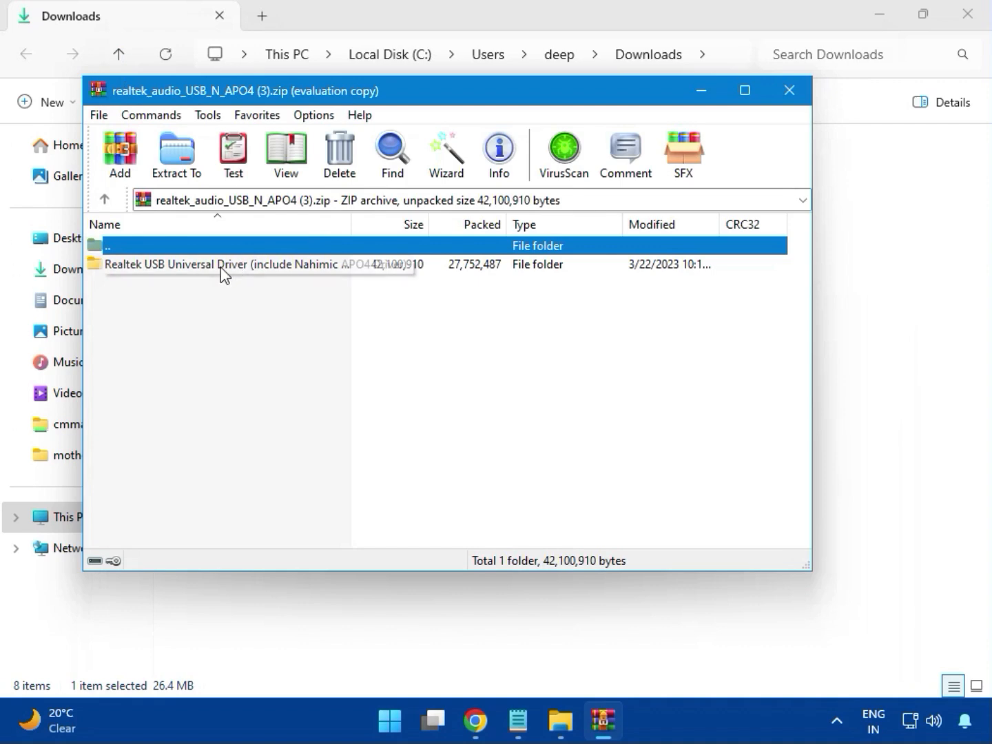
pyautogui.doubleClick(220, 268)
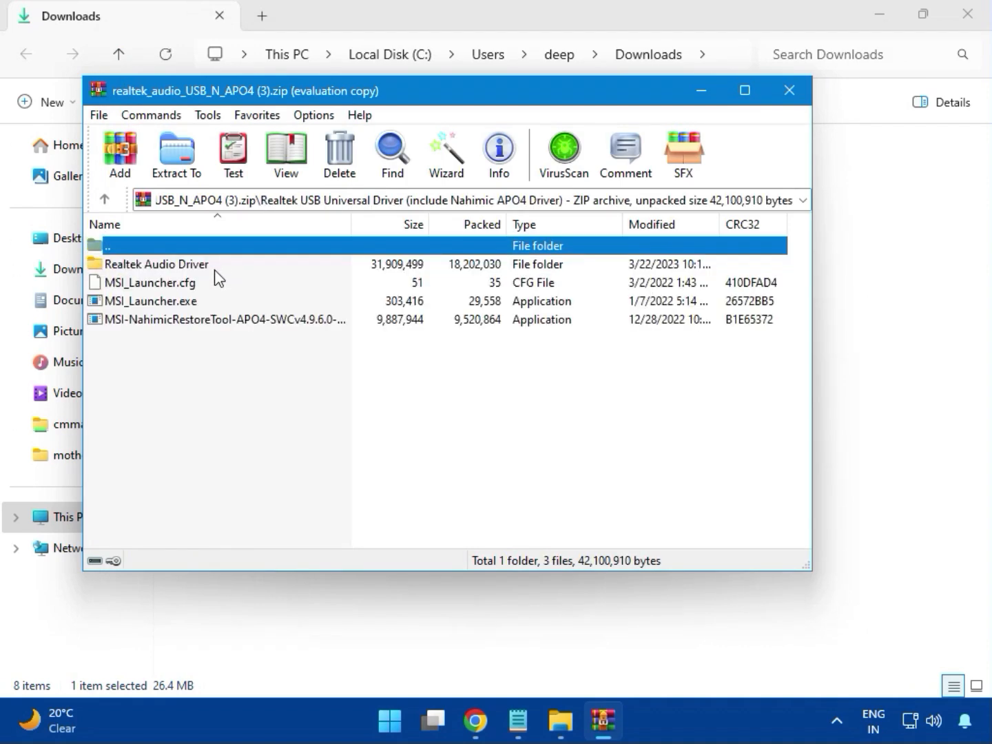
pyautogui.doubleClick(178, 305)
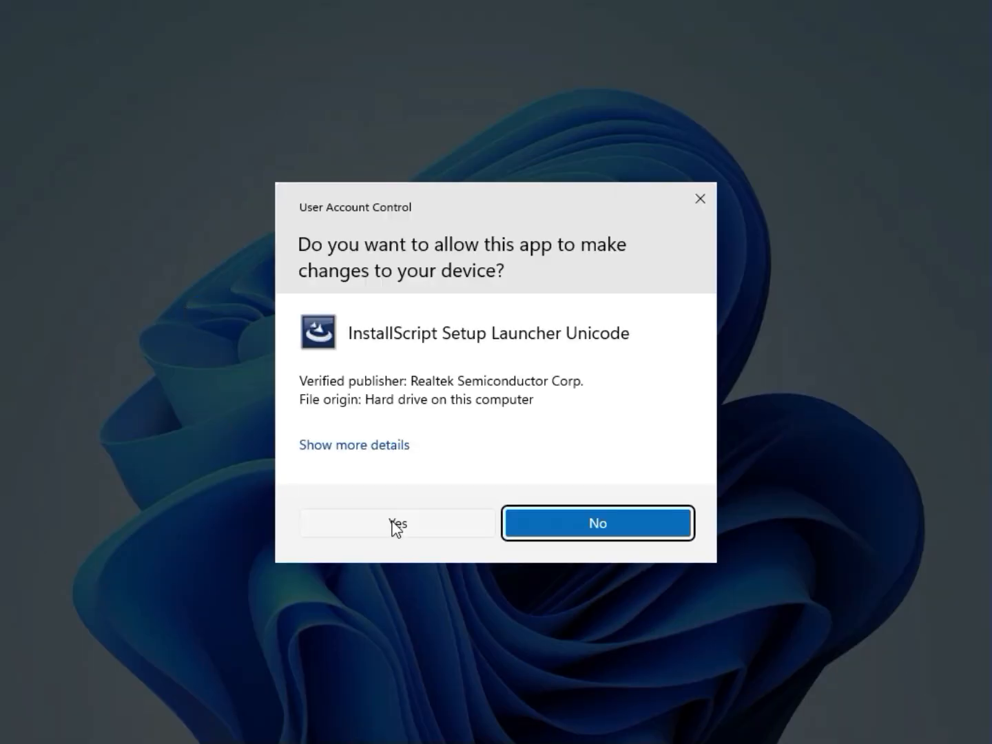
pyautogui.click(397, 525)
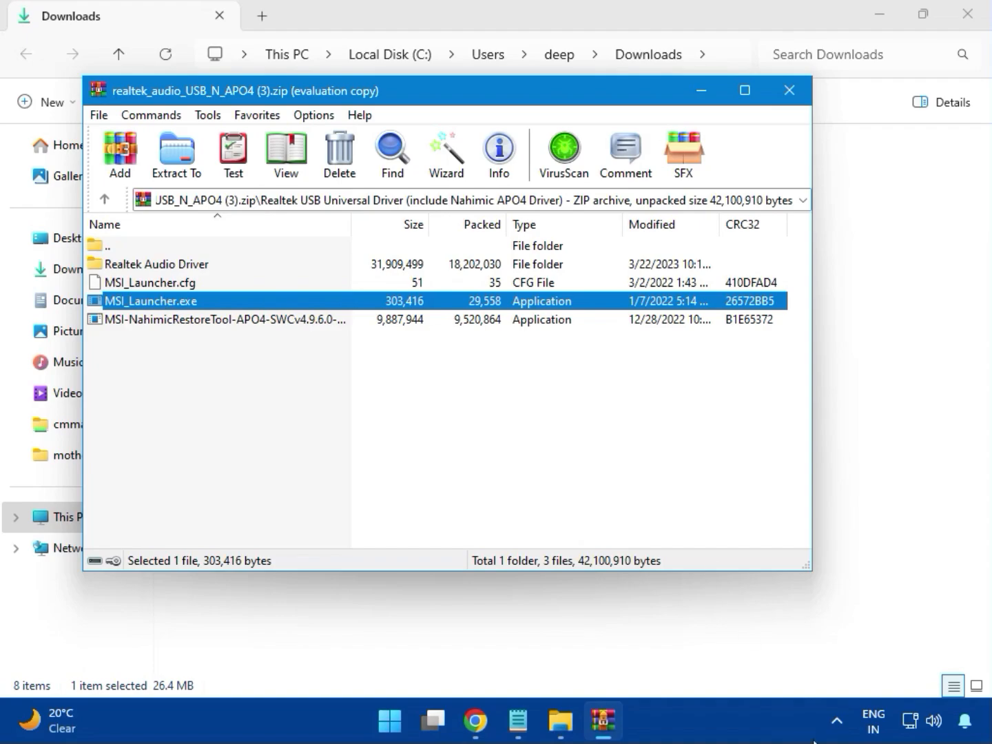
pyautogui.press('Return')
pyautogui.click(398, 521)
pyautogui.click(791, 100)
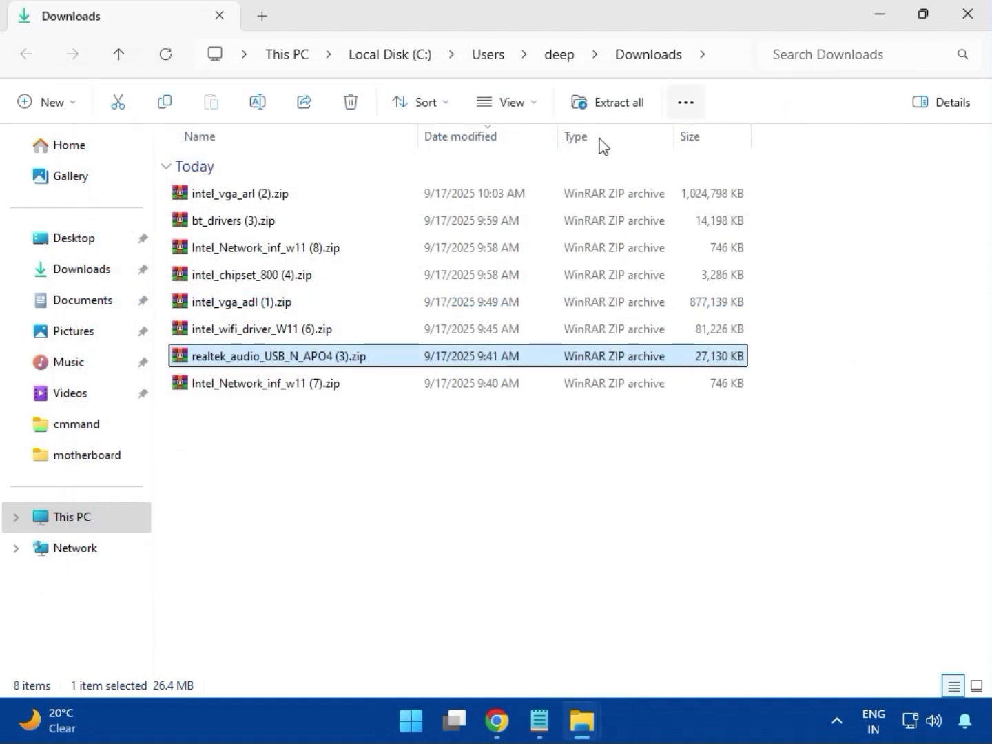
# - Select Intel_Network_inf_w11 (7).zip and close the Downloads folder window
pyautogui.click(268, 387)
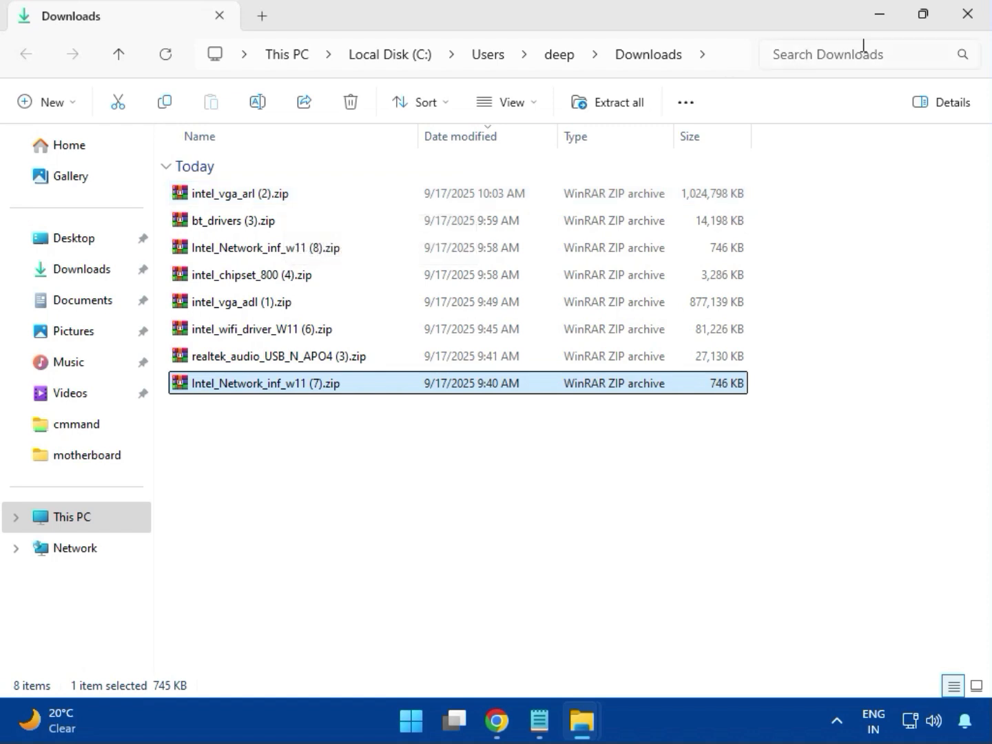
pyautogui.click(967, 28)
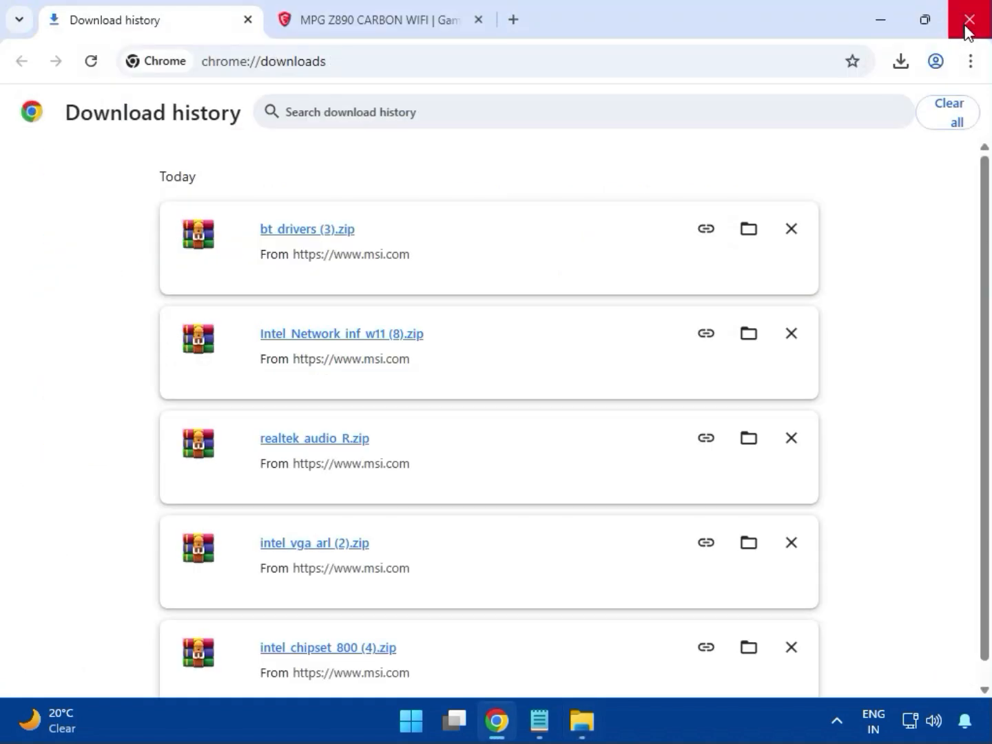